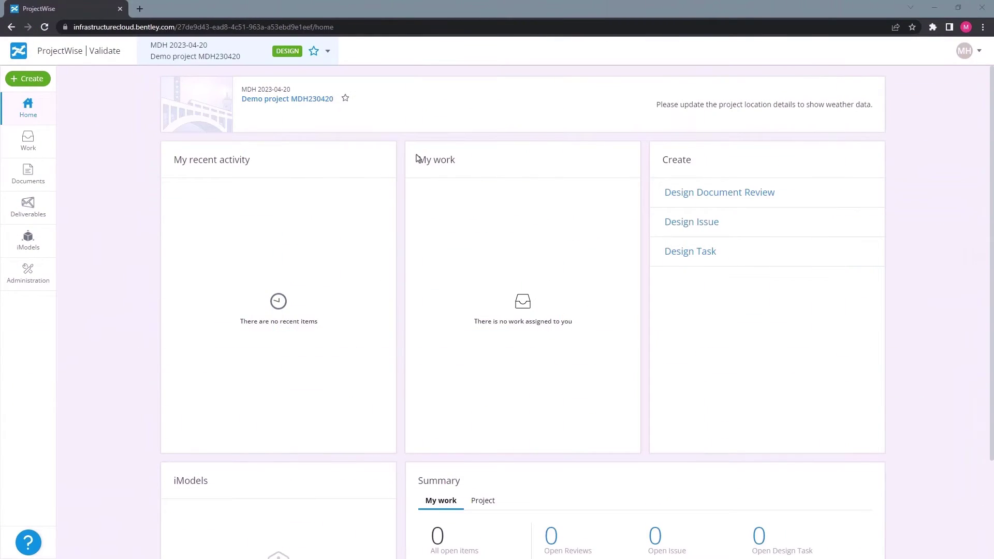
# Step: Start a new iModel named 'My iModel' with the description 'Description'
pyautogui.click(29, 242)
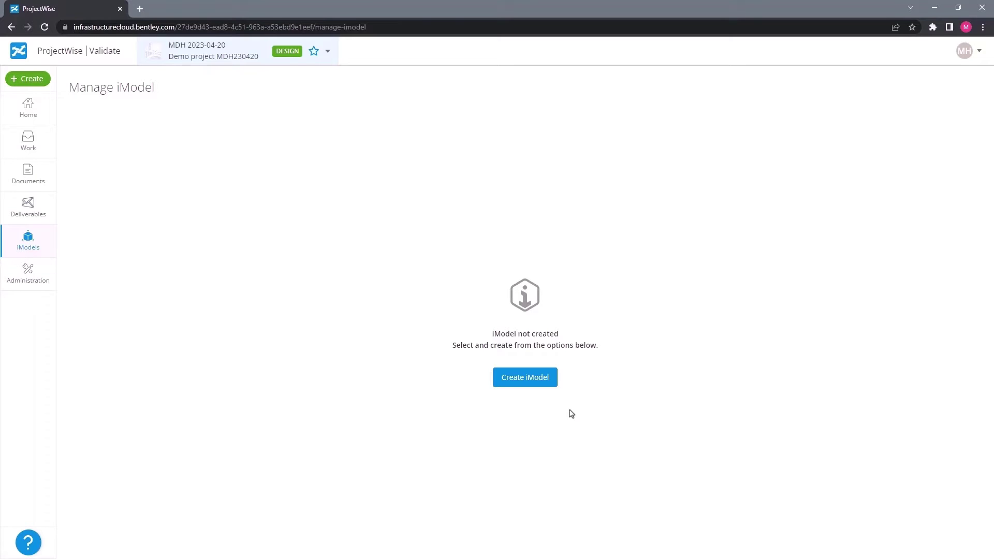
pyautogui.click(525, 378)
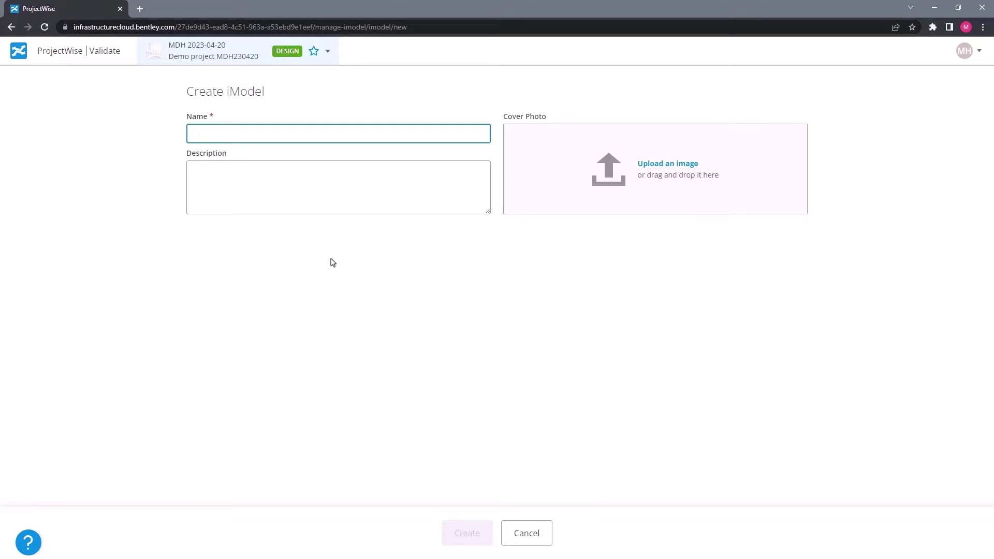
pyautogui.write('M')
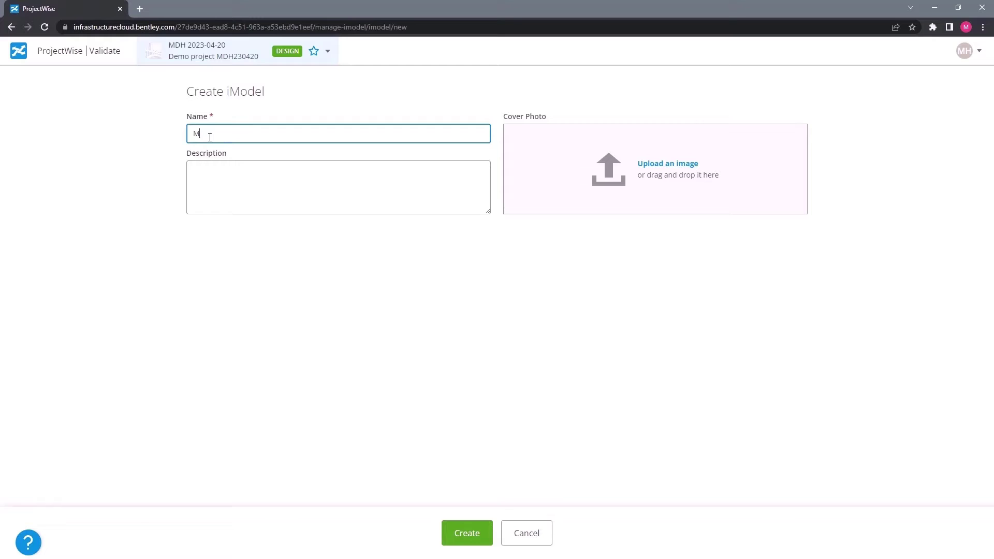
pyautogui.write('y iModel')
pyautogui.click(222, 166)
pyautogui.write('Desc')
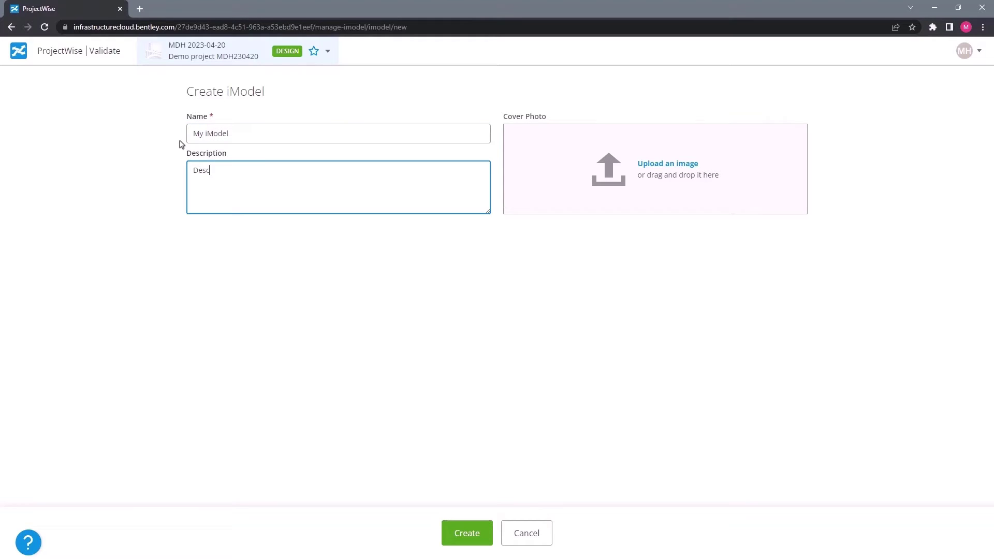
pyautogui.write('ription')
# Step: Create My iModel, then open and close the design file browser without choosing a file
pyautogui.click(466, 534)
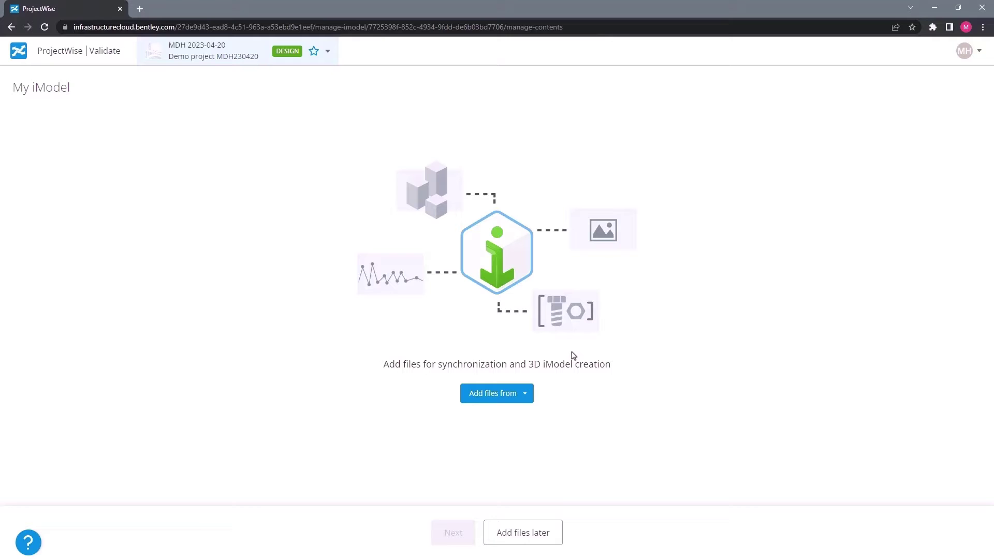
pyautogui.click(504, 401)
pyautogui.click(489, 415)
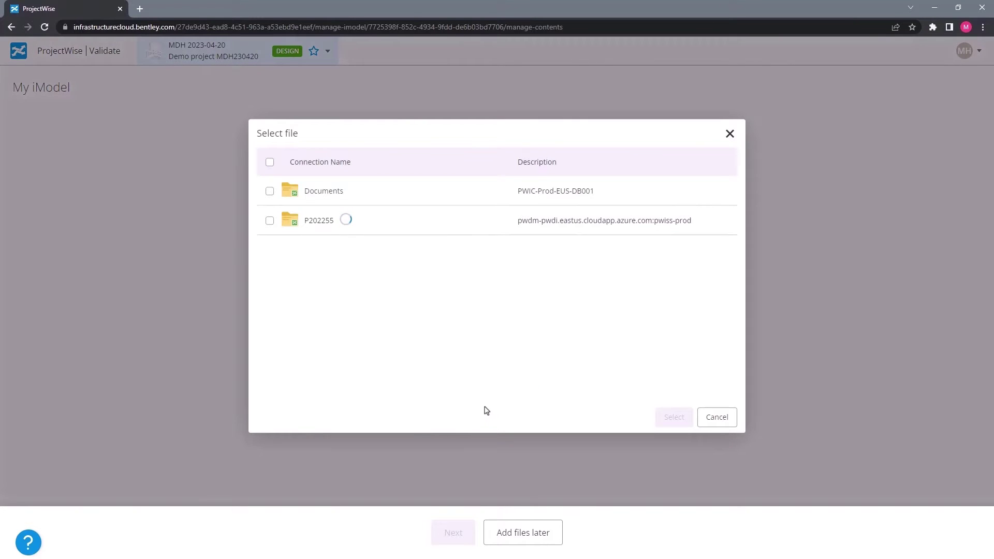
pyautogui.click(731, 422)
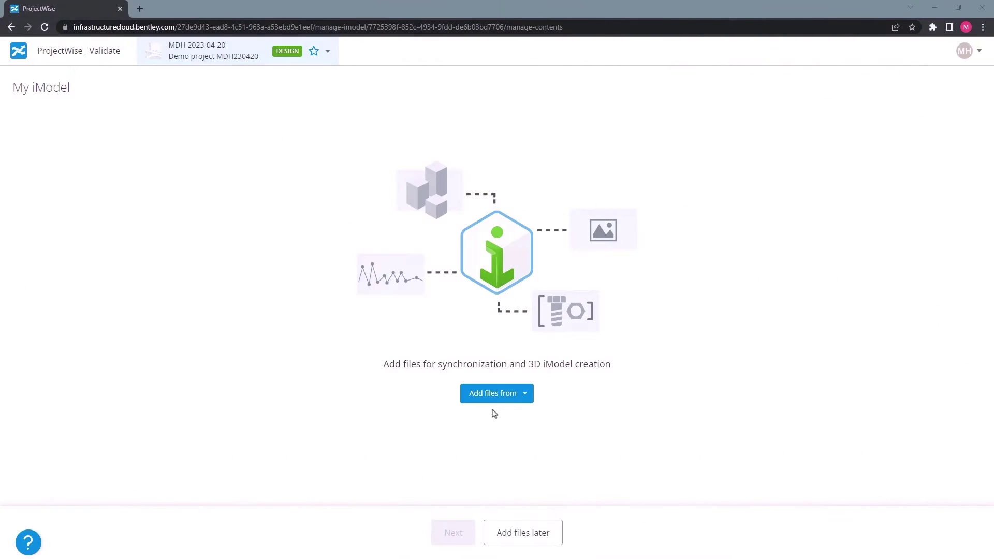
# Step: Select HX Geo Location from P202255 > 02 OpenPlant Design > Concrete Plant > General (Non-Disciplinary)
pyautogui.click(523, 397)
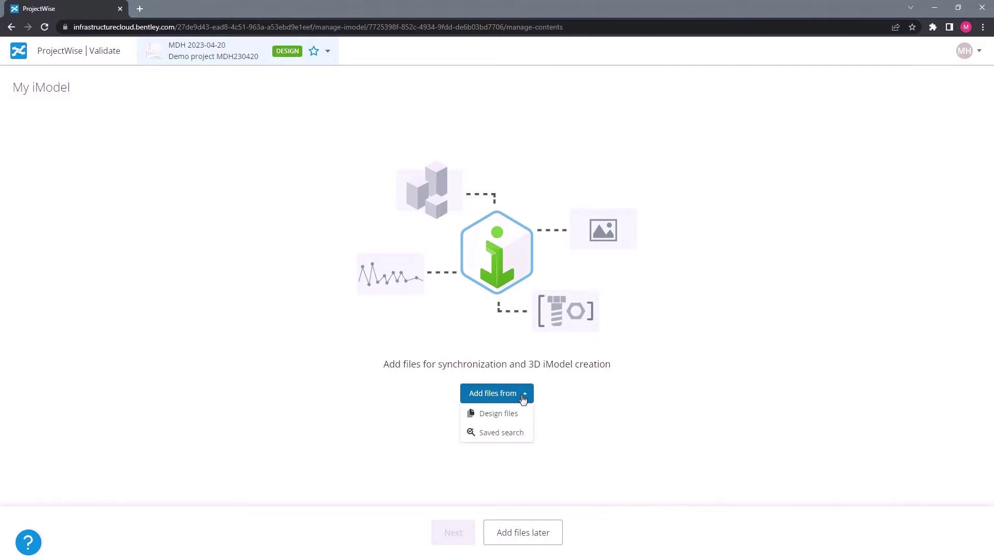
pyautogui.click(496, 412)
pyautogui.click(320, 223)
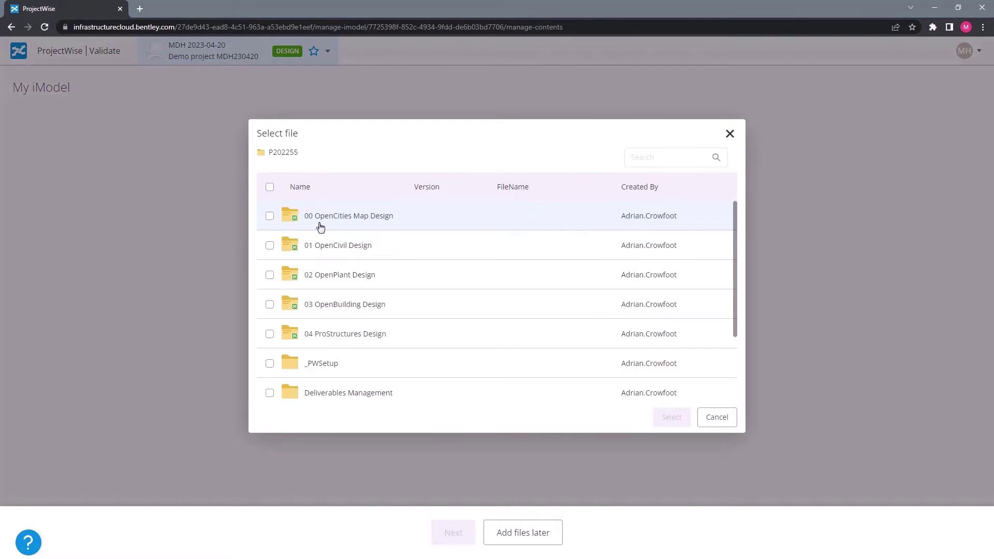
pyautogui.click(346, 280)
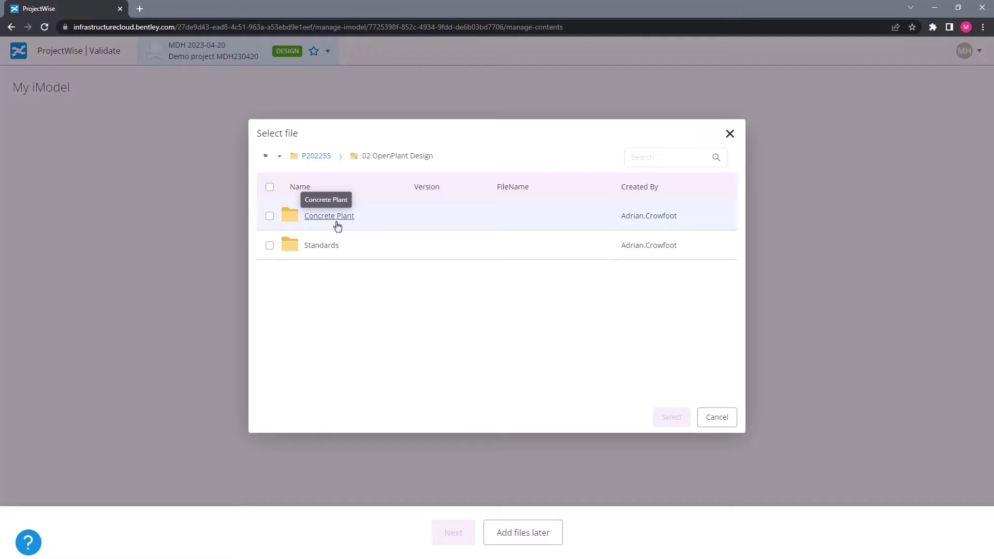
pyautogui.click(334, 223)
pyautogui.click(353, 272)
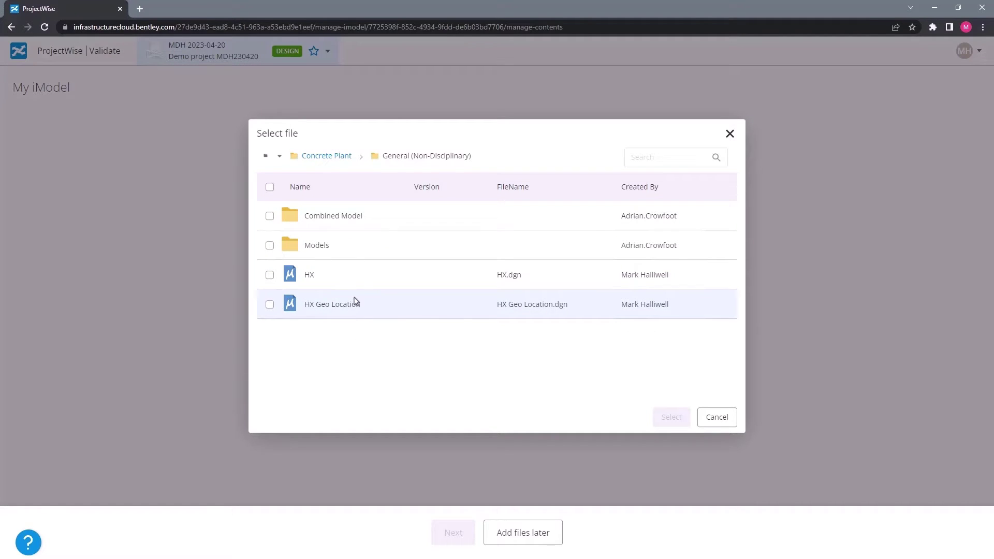
pyautogui.click(270, 304)
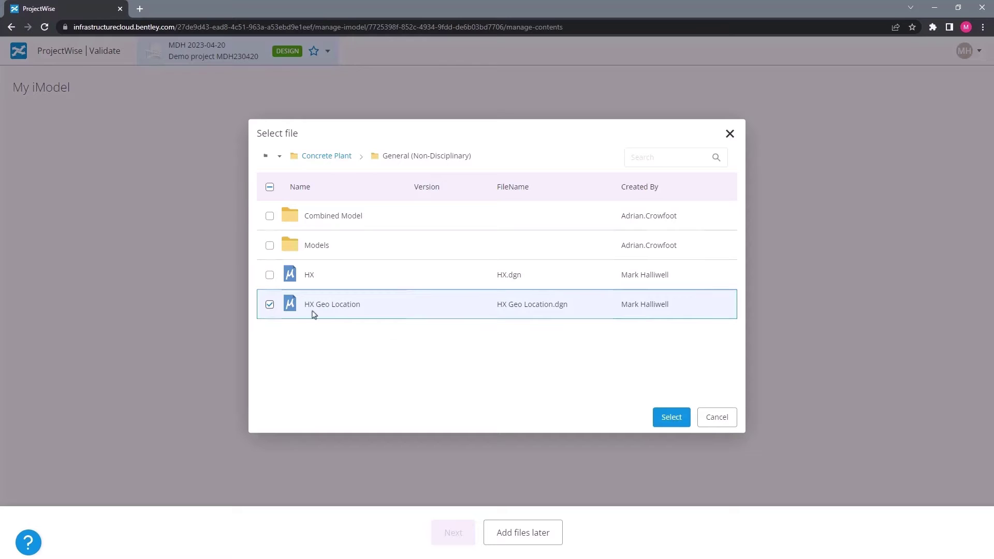
# Step: Add HX Geo Location.dgn to the connection using its own geocoordinate system
pyautogui.click(668, 420)
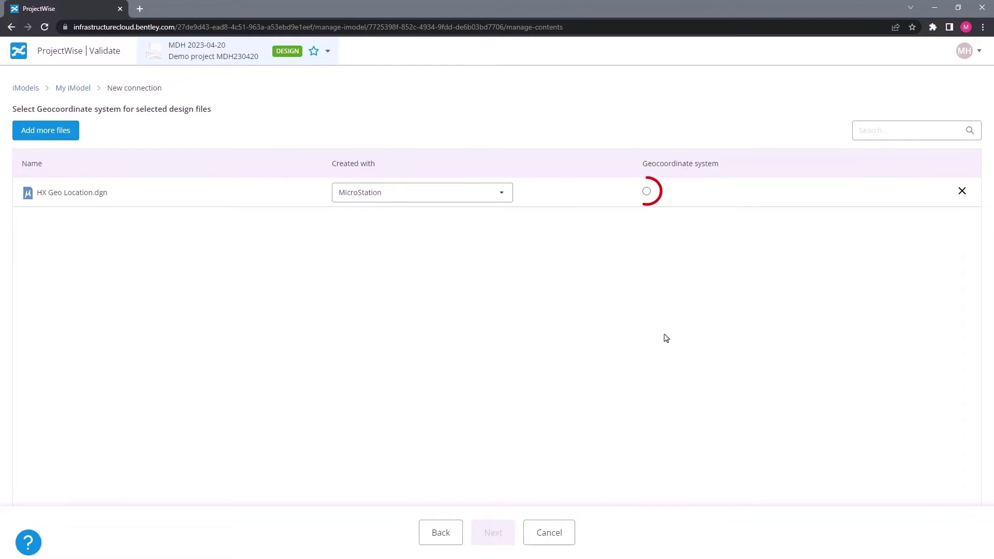
pyautogui.click(647, 193)
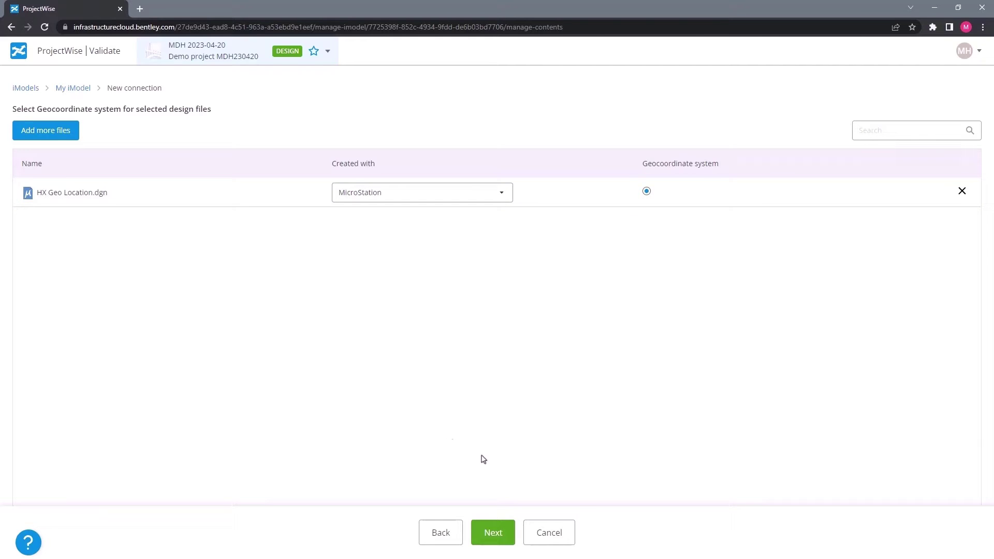
pyautogui.click(495, 540)
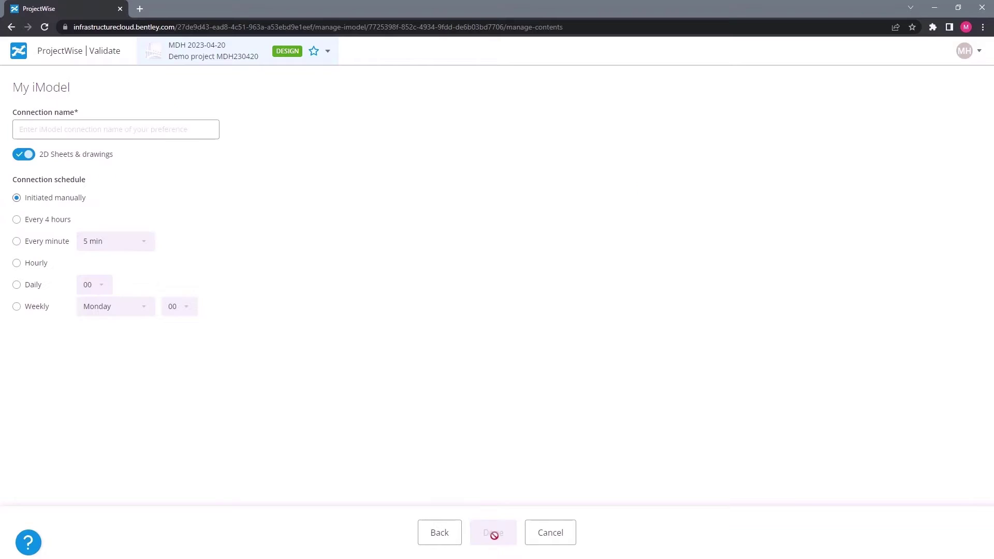
# Step: Create 'Geo connection' without 2D sheets and drawings, and sync it now
pyautogui.click(29, 157)
pyautogui.click(49, 129)
pyautogui.write('Geo connection')
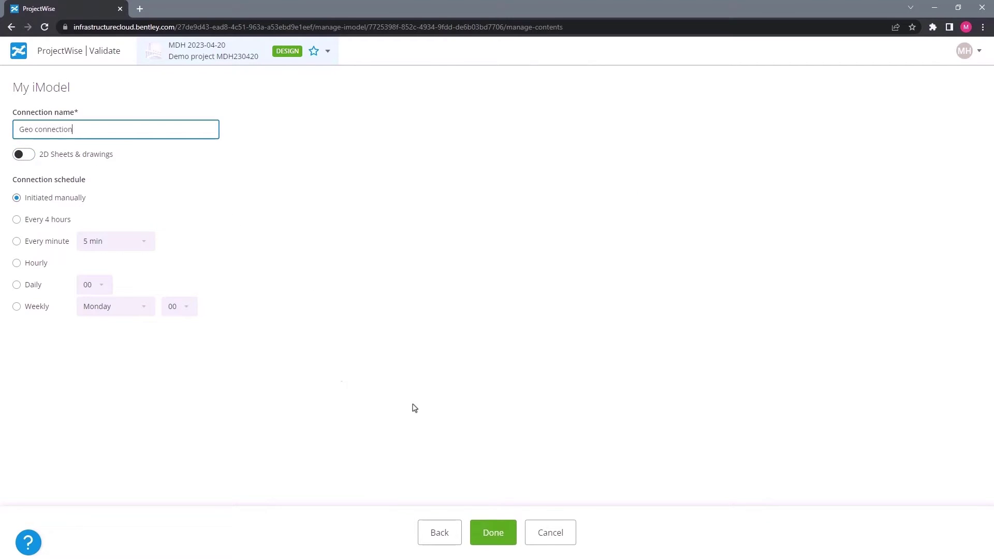
pyautogui.click(492, 536)
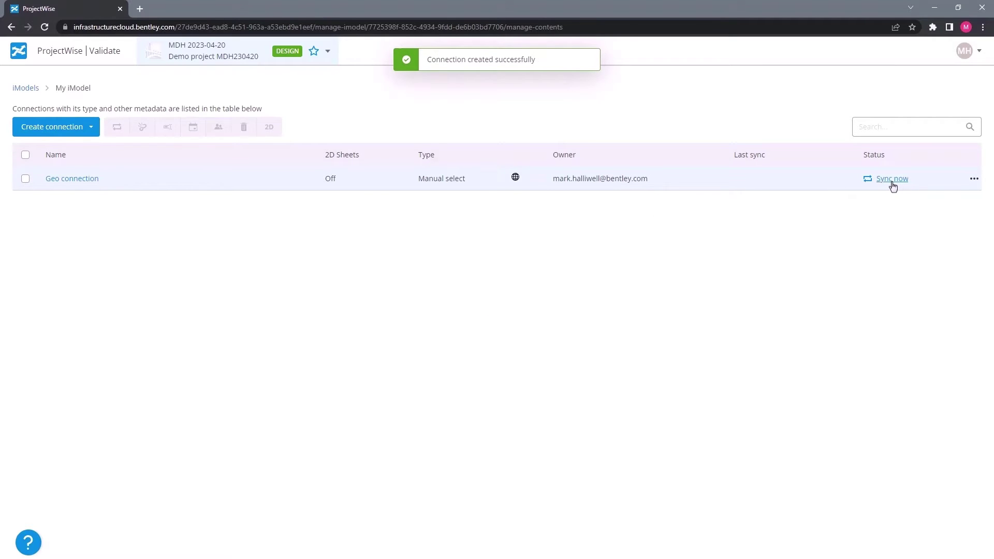
pyautogui.click(893, 180)
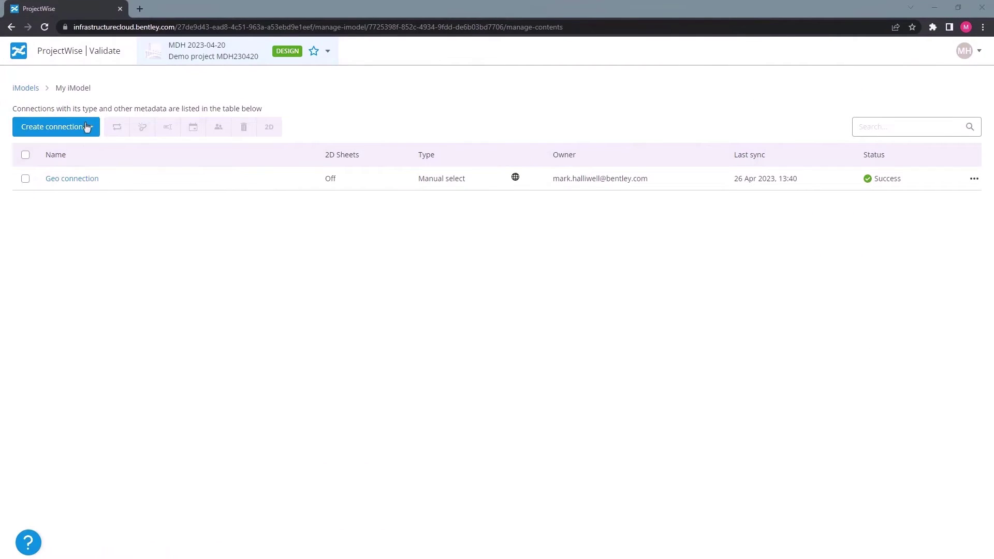
# Step: Select HX from P202255 > Concrete Plant > General (Non-Disciplinary) for a new design-file connection
pyautogui.click(86, 128)
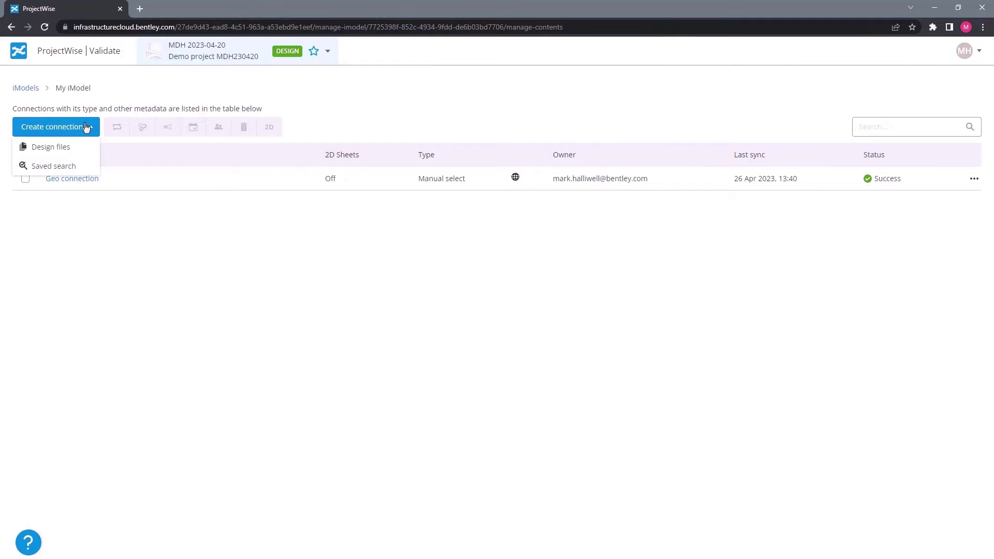
pyautogui.click(54, 148)
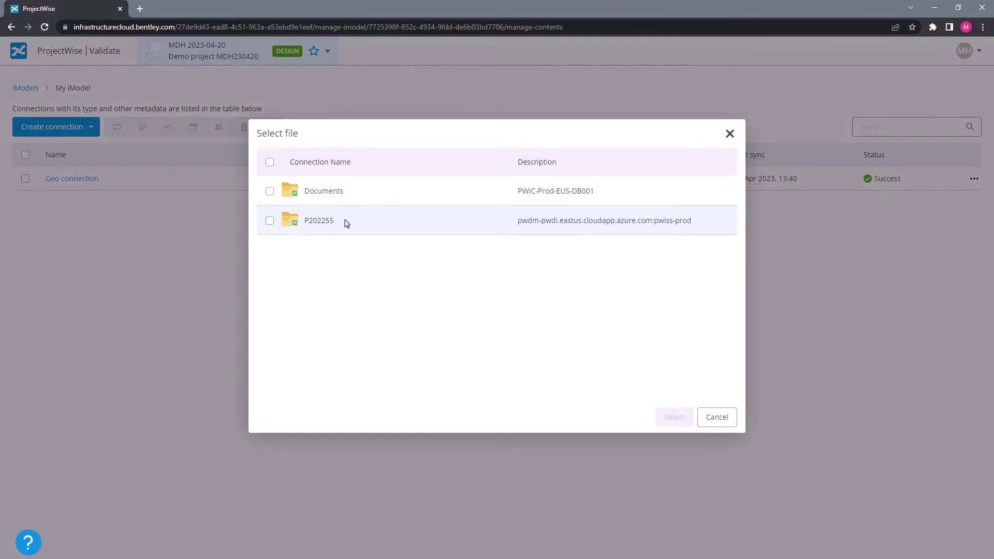
pyautogui.doubleClick(314, 222)
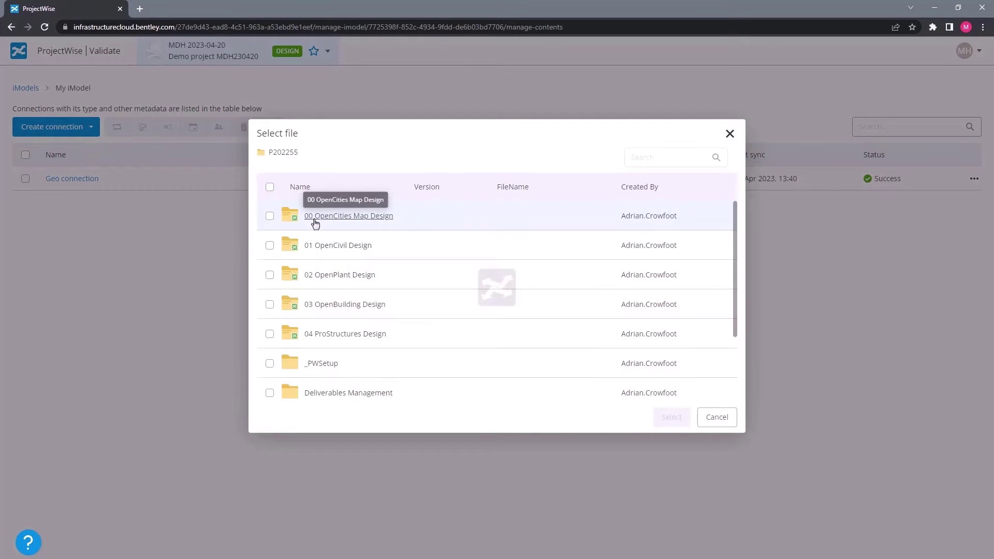
pyautogui.click(355, 278)
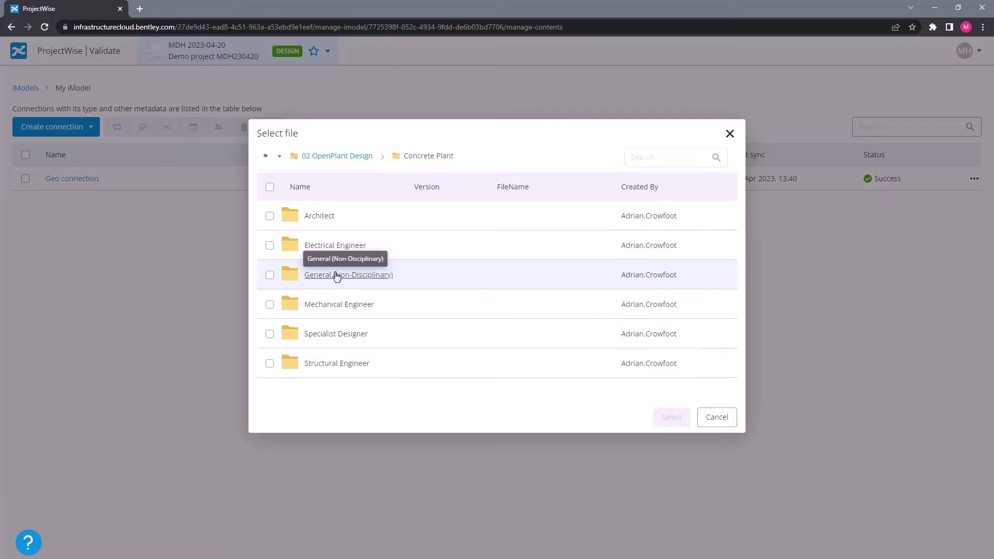
pyautogui.click(334, 275)
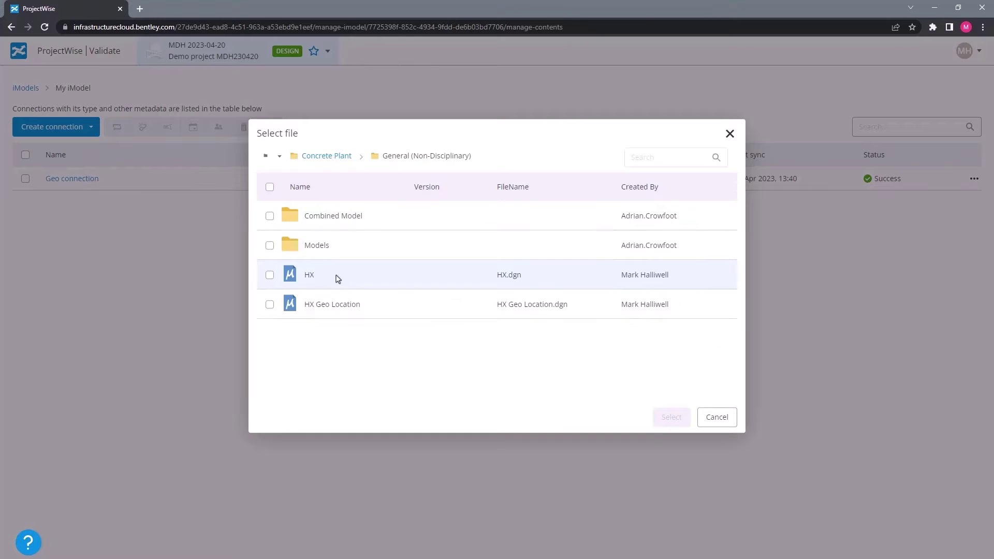
pyautogui.click(270, 275)
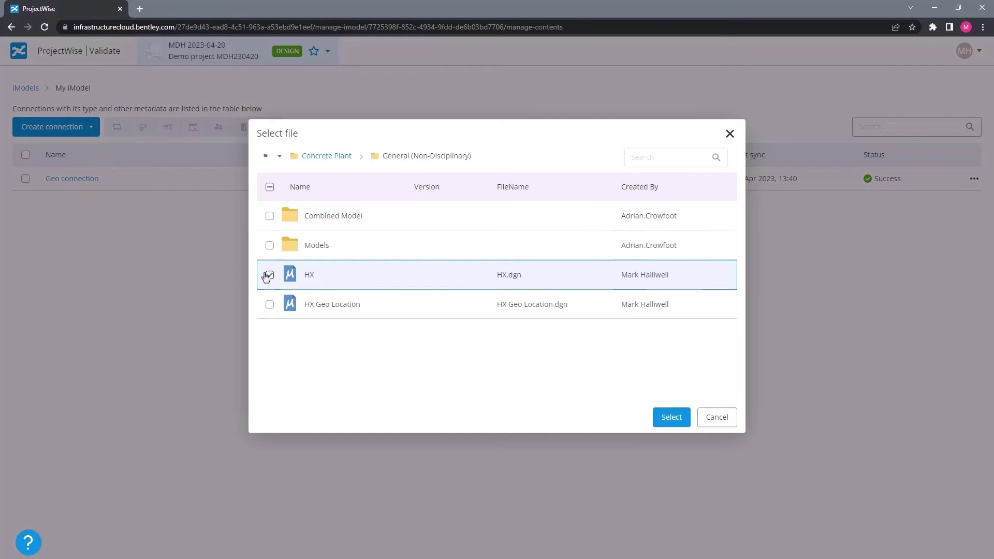
# Step: Add HX.dgn to the connection, keeping MicroStation as its authoring application
pyautogui.click(670, 417)
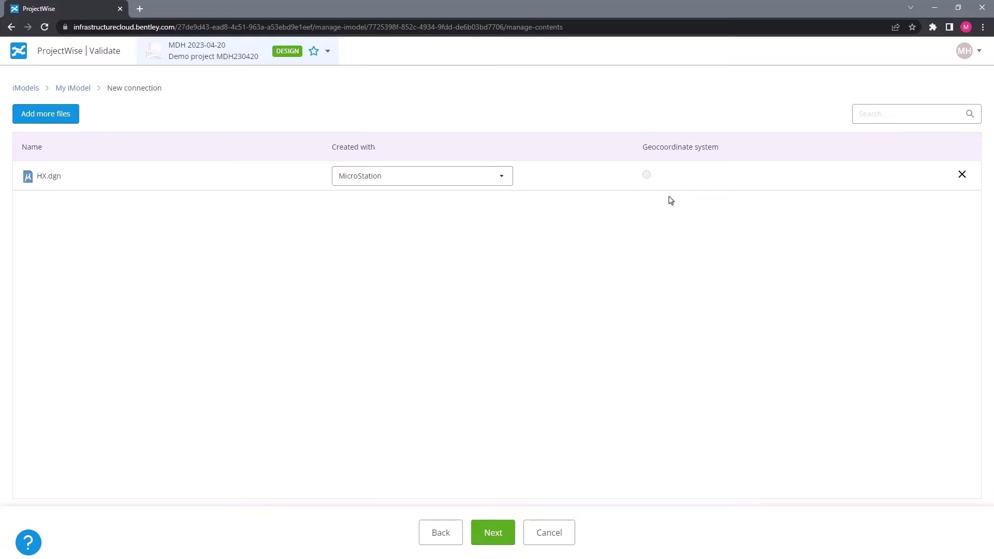
pyautogui.moveTo(646, 175)
pyautogui.click(501, 176)
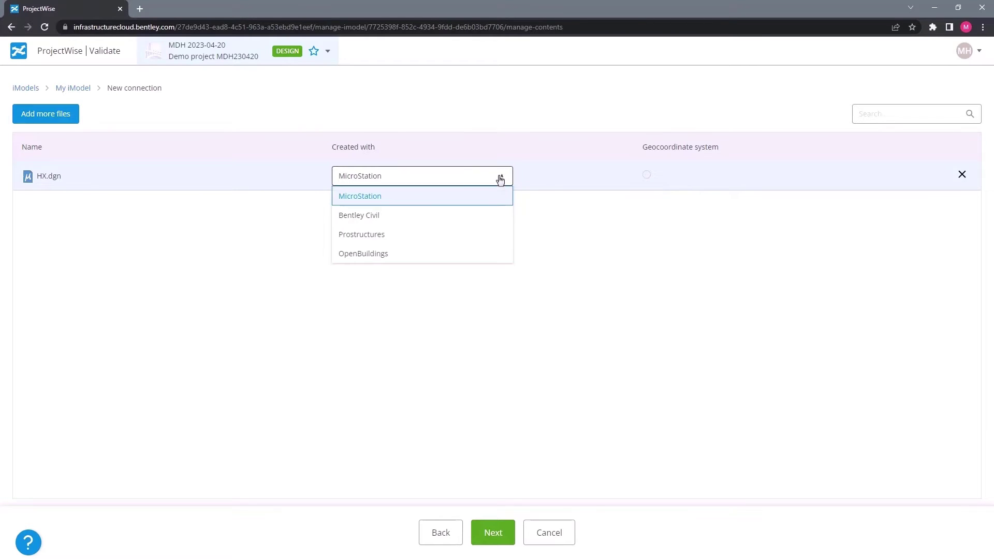
pyautogui.click(558, 180)
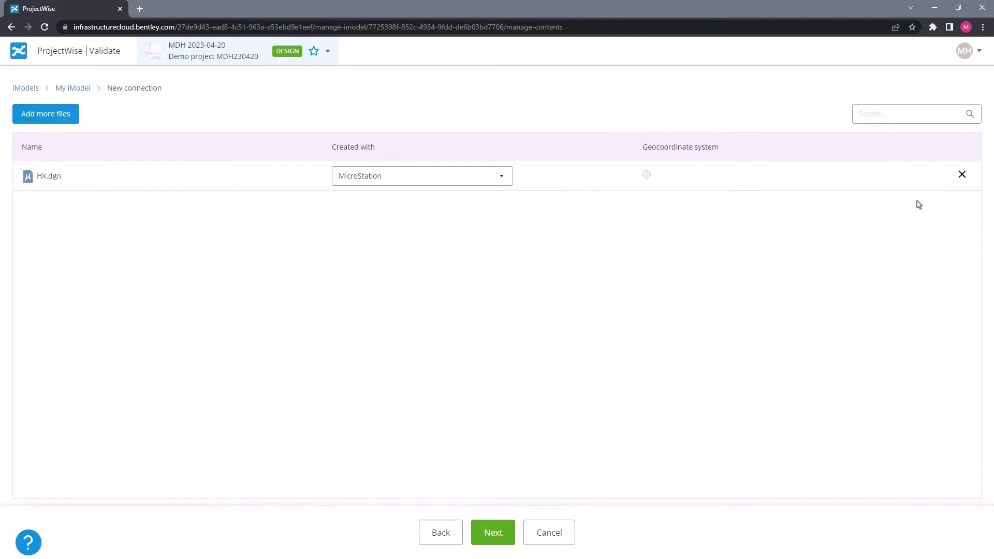
# Step: Create the 'HX data' connection without 2D sheets and drawings, and sync it now
pyautogui.click(492, 534)
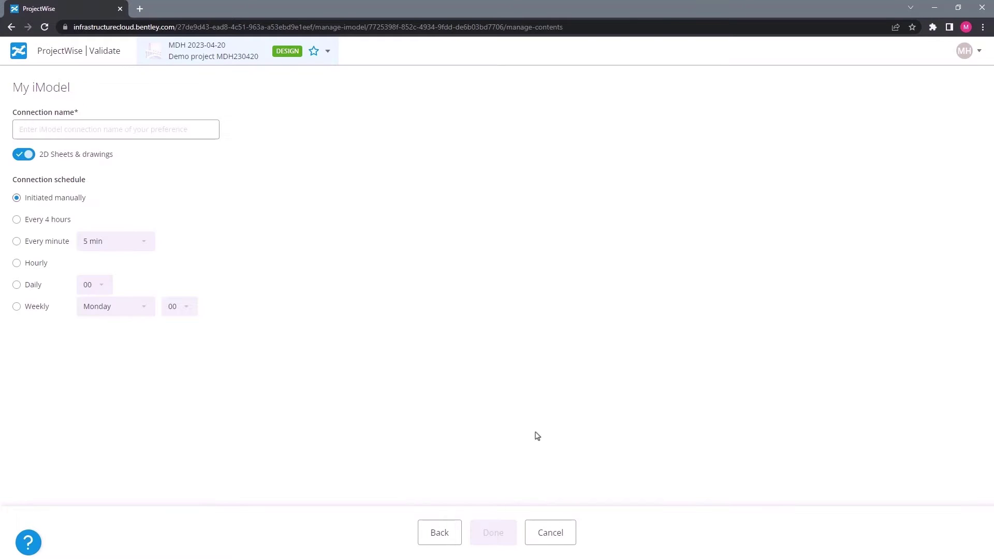
pyautogui.click(26, 159)
pyautogui.click(48, 127)
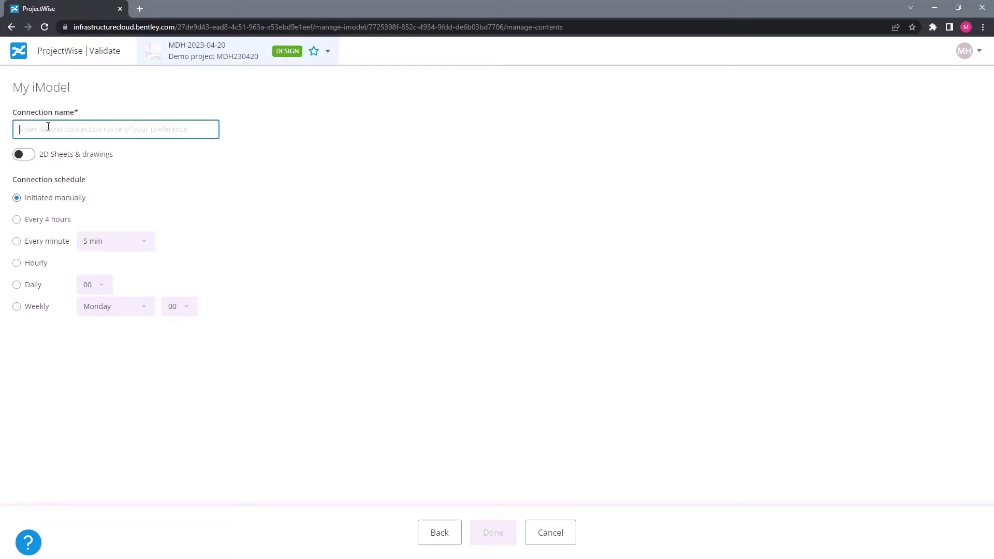
pyautogui.write('HX data')
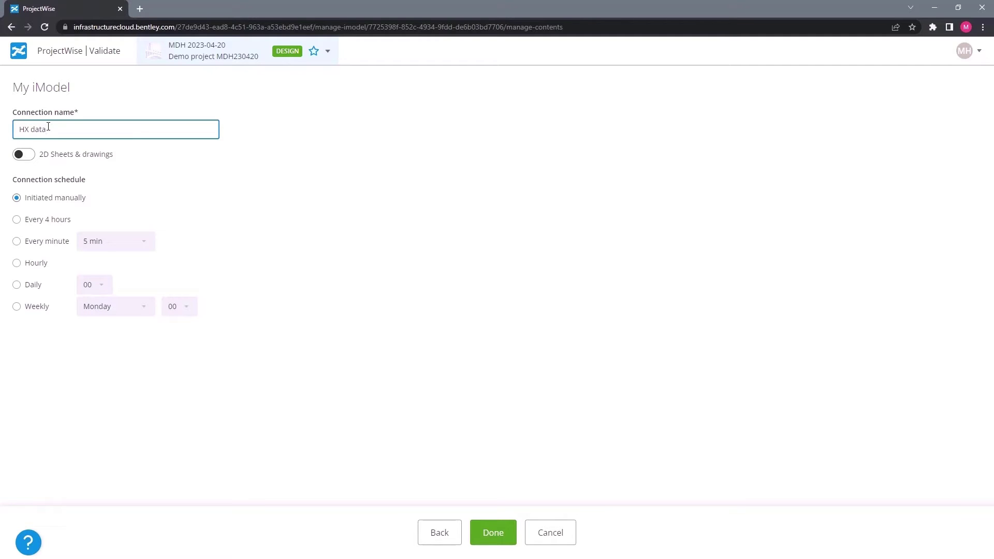
pyautogui.click(502, 543)
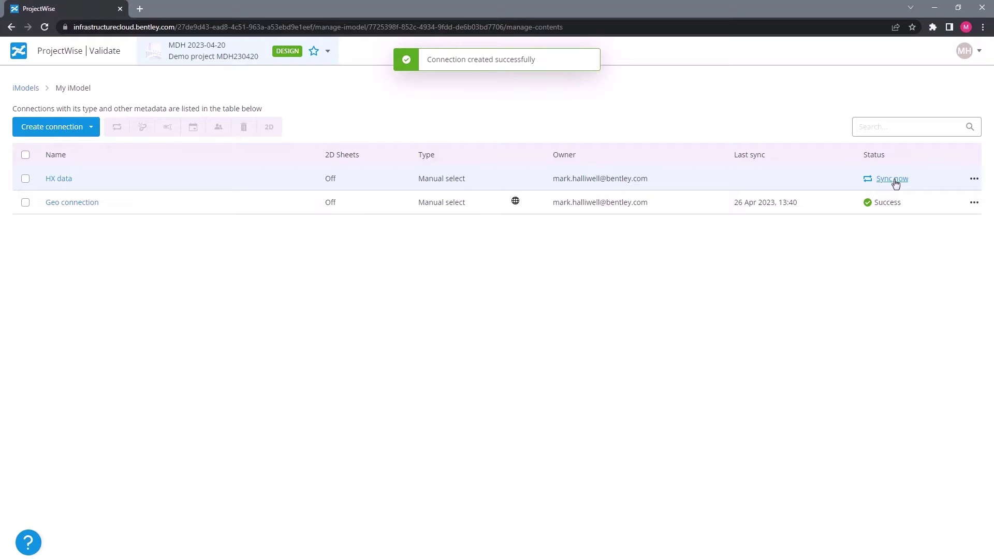
pyautogui.click(893, 179)
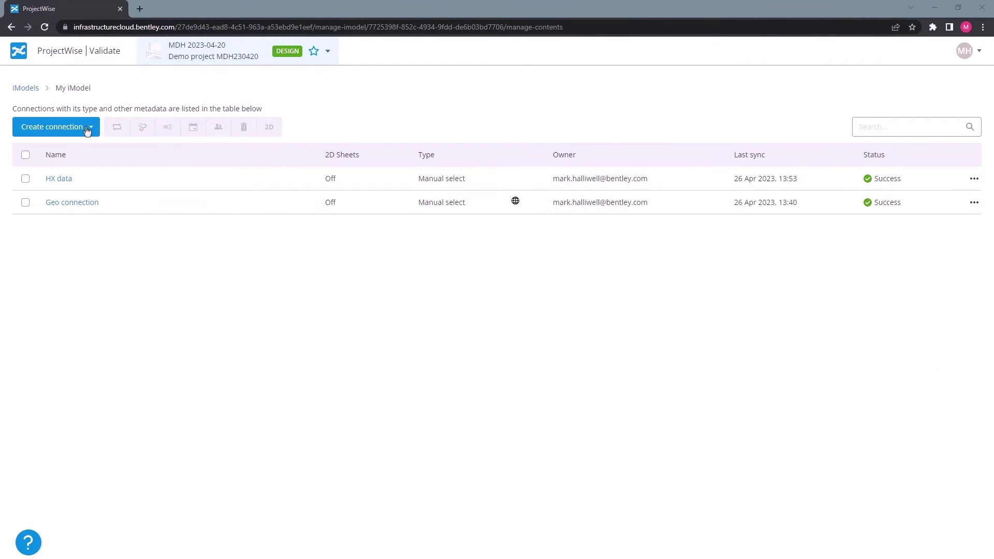
# Step: Base a new connection on the Discipline Code A saved search
pyautogui.click(87, 129)
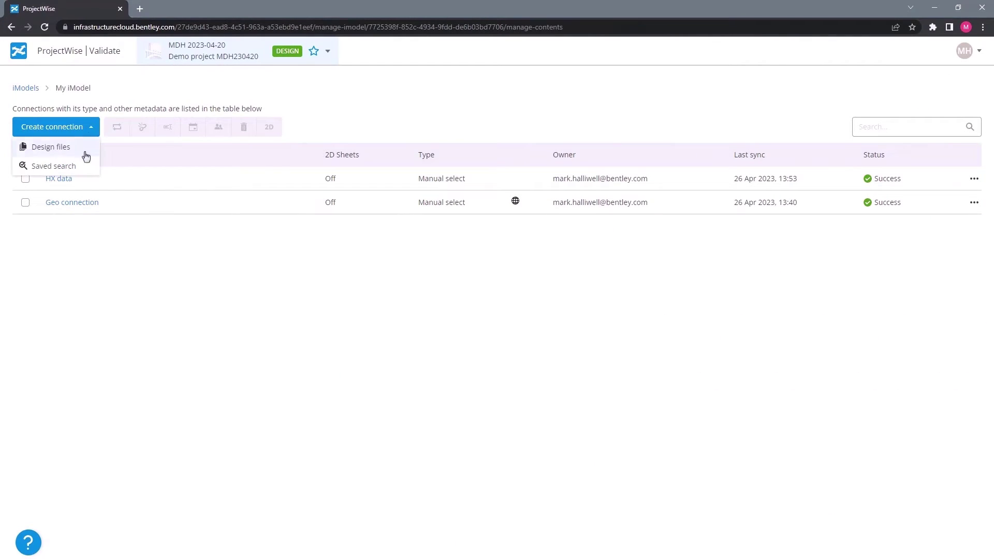
pyautogui.click(54, 167)
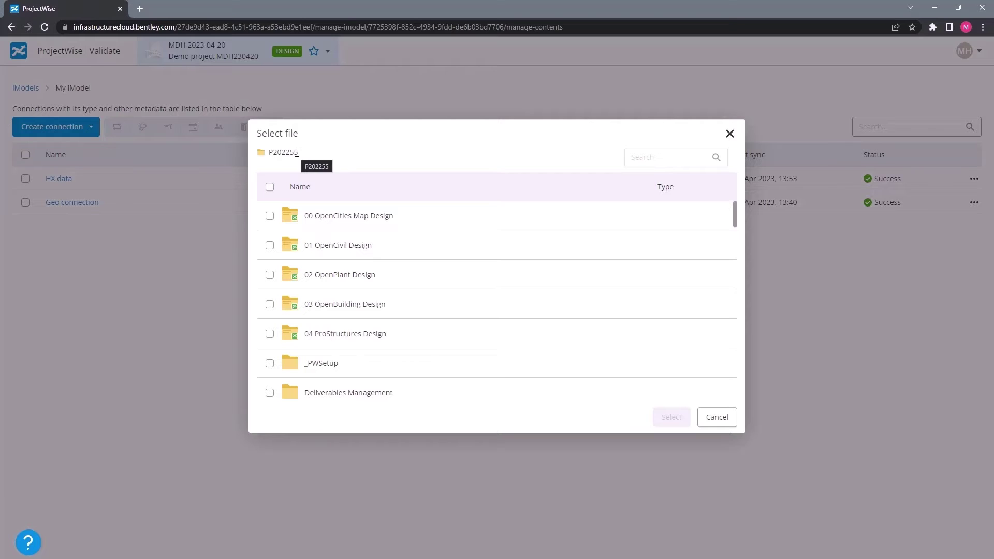
pyautogui.scroll(-1, 588, 272)
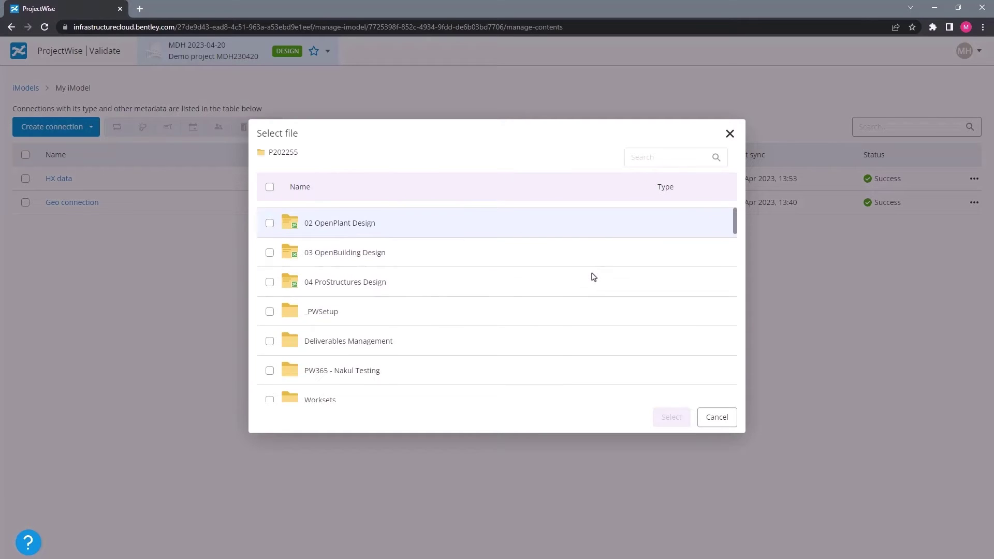
pyautogui.scroll(-1, 587, 273)
pyautogui.scroll(-2, 588, 272)
pyautogui.scroll(-2, 443, 316)
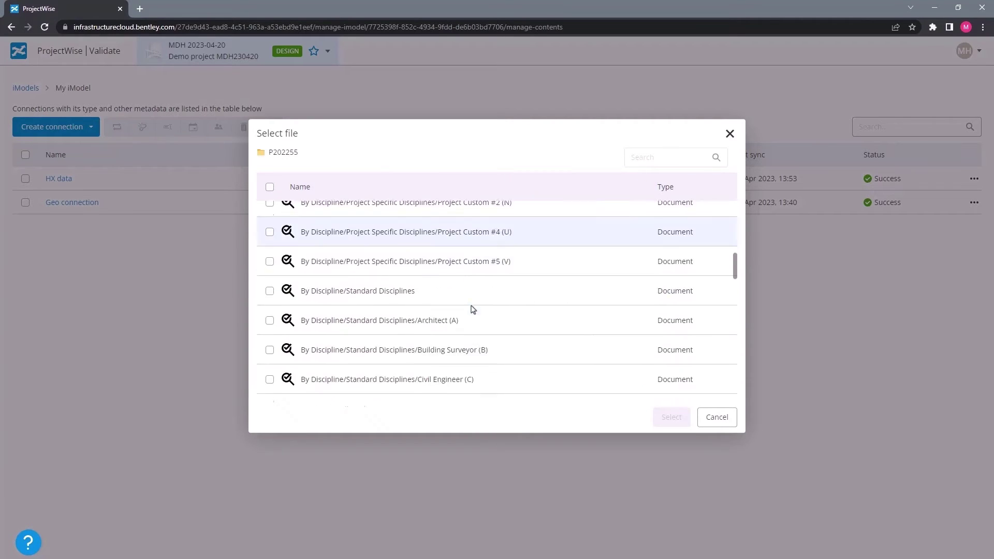
pyautogui.scroll(-3, 470, 309)
pyautogui.scroll(-1, 471, 305)
pyautogui.scroll(-2, 471, 306)
pyautogui.scroll(-2, 470, 305)
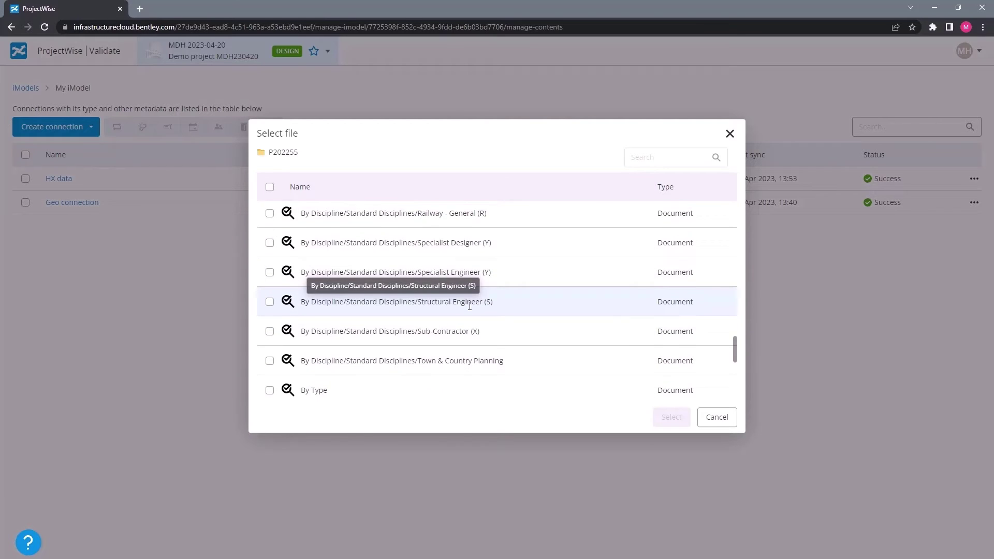
pyautogui.scroll(-1, 469, 305)
pyautogui.scroll(-1, 468, 307)
pyautogui.click(331, 279)
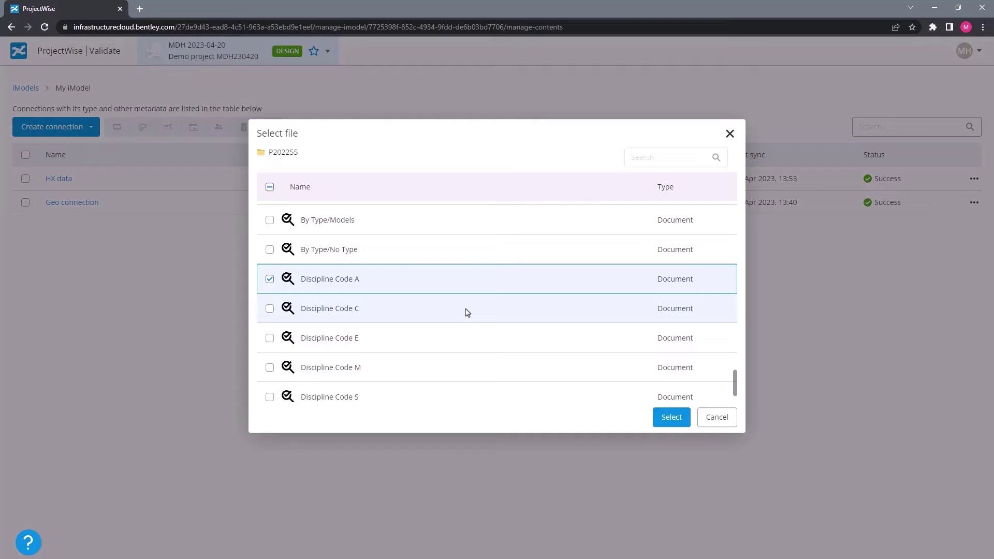
pyautogui.click(672, 419)
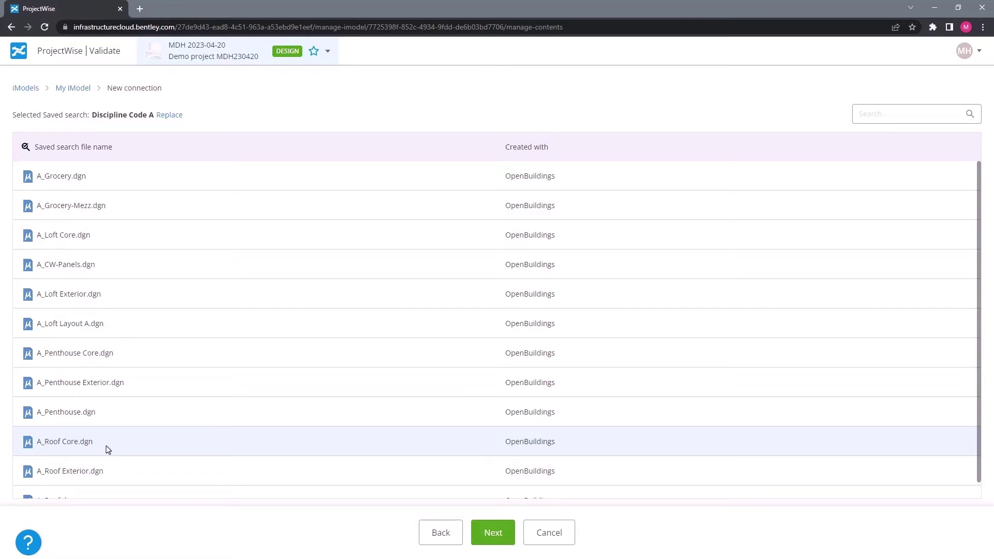
# Step: Replace the connection's saved search with Discipline Code C
pyautogui.click(171, 117)
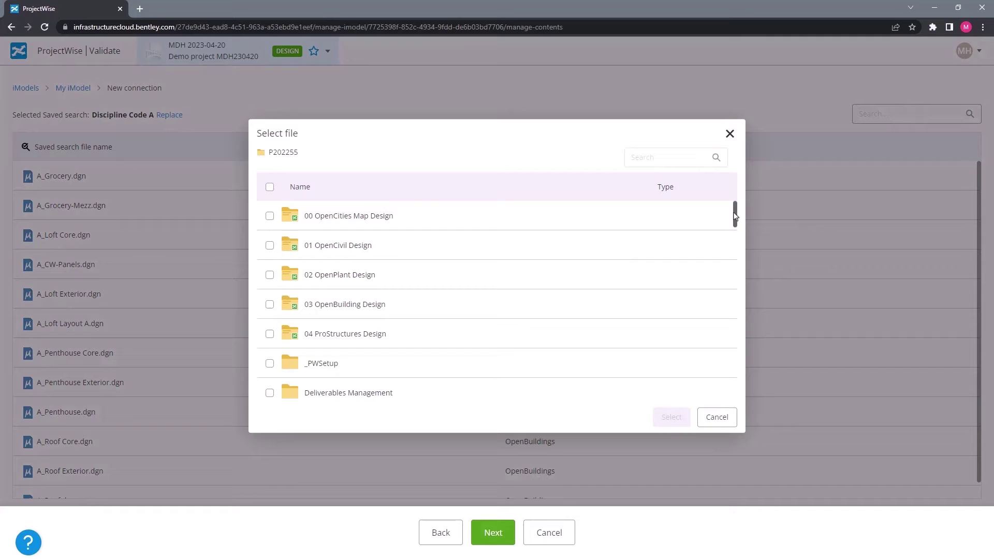
pyautogui.moveTo(735, 216); pyautogui.dragTo(735, 387)
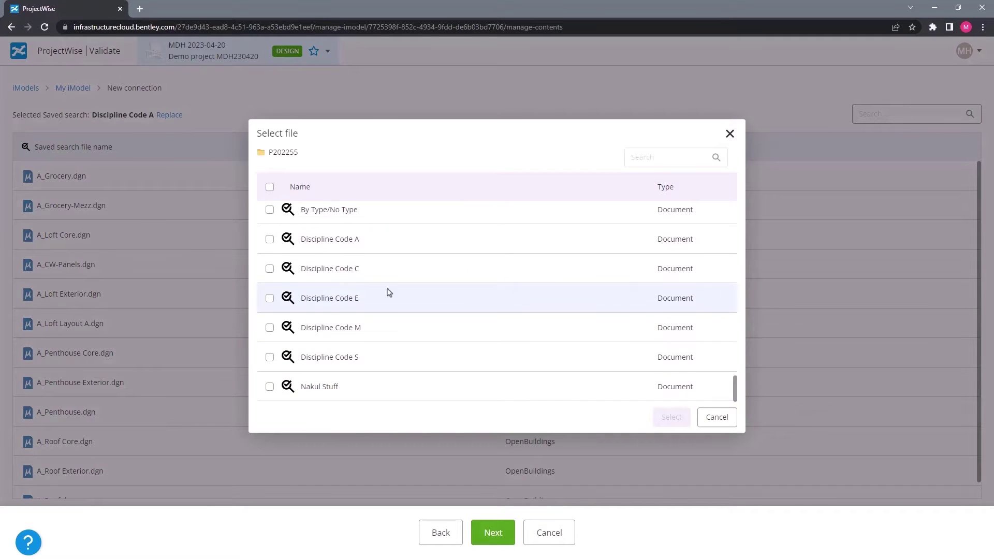
pyautogui.click(270, 267)
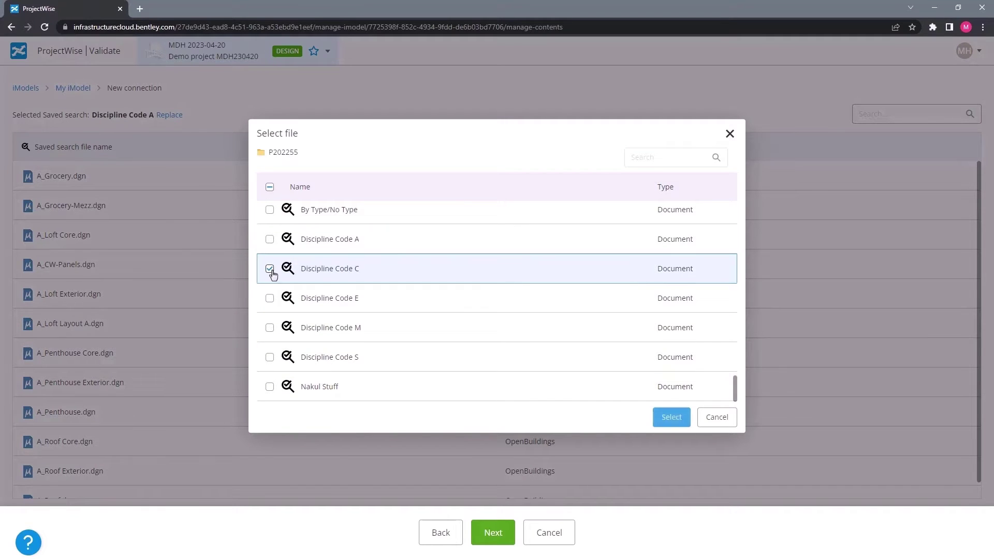
pyautogui.click(672, 418)
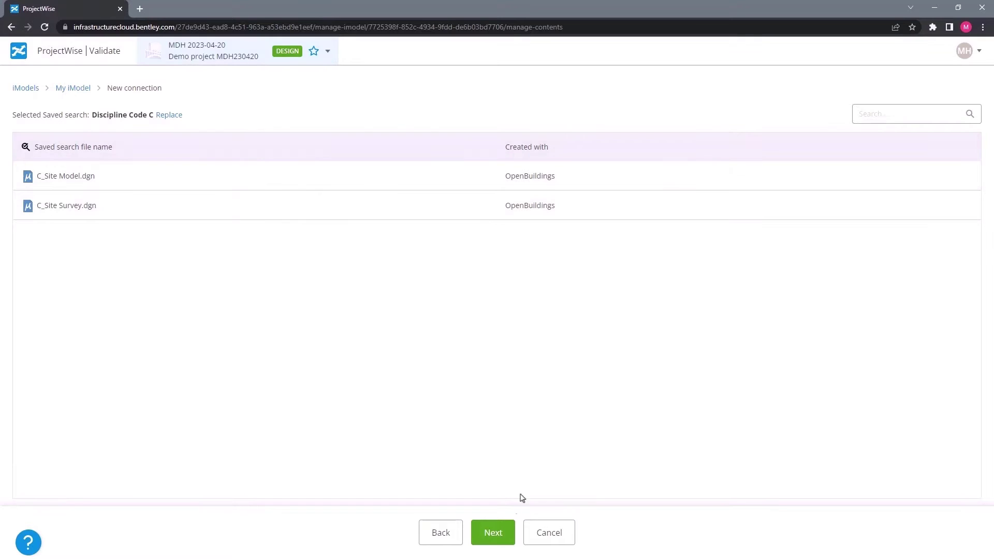
# Step: Create 'SS connection' without 2D sheets and drawings
pyautogui.click(492, 532)
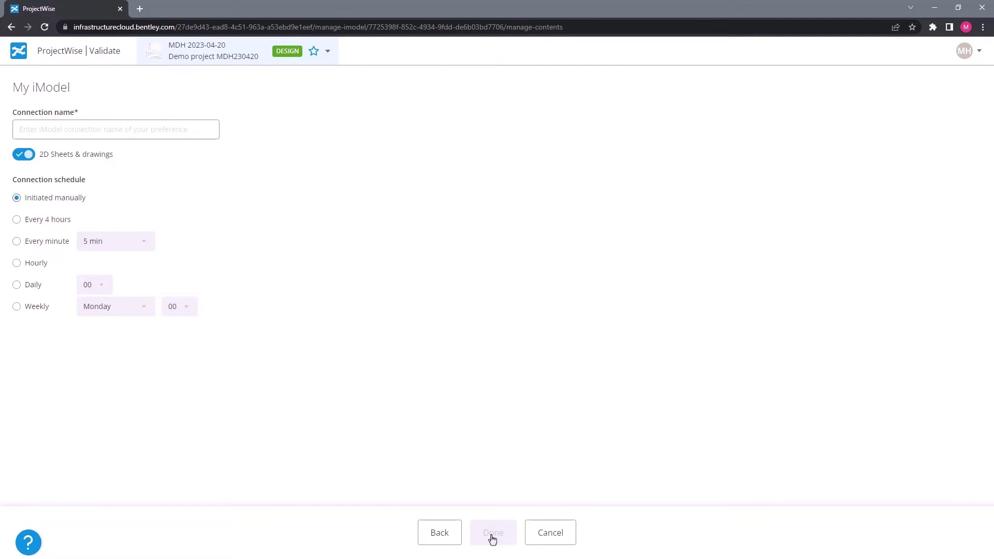
pyautogui.click(24, 155)
pyautogui.click(38, 127)
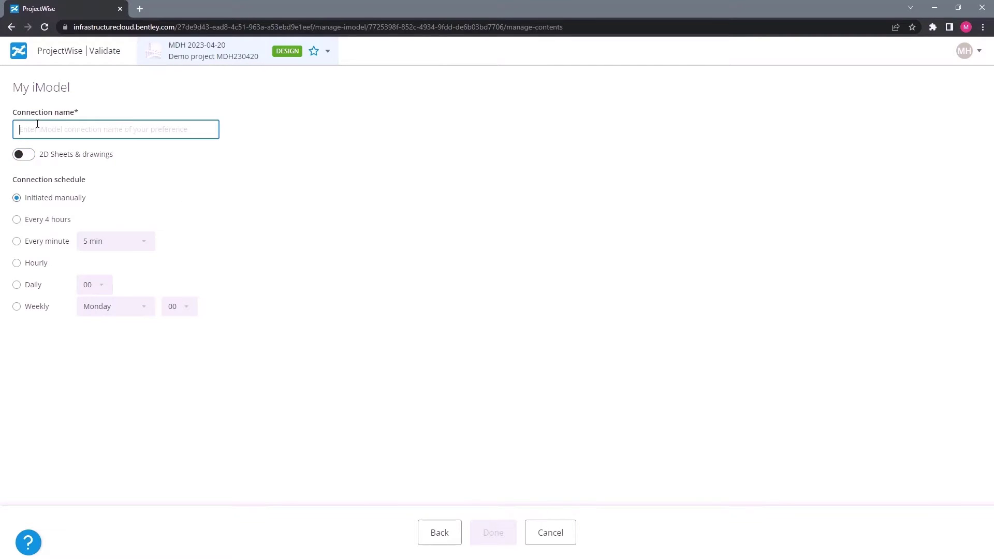
pyautogui.write('SS co')
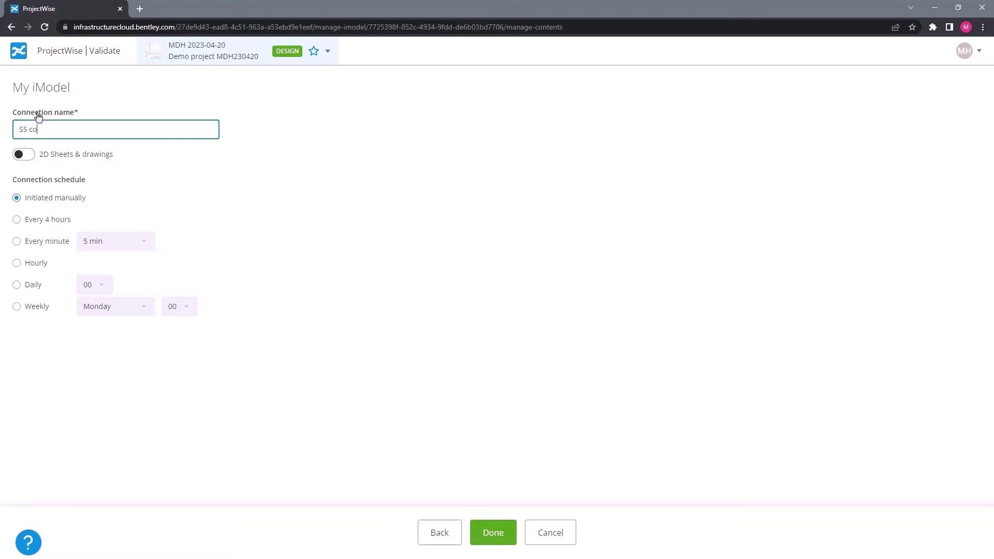
pyautogui.write('nnection')
pyautogui.click(490, 536)
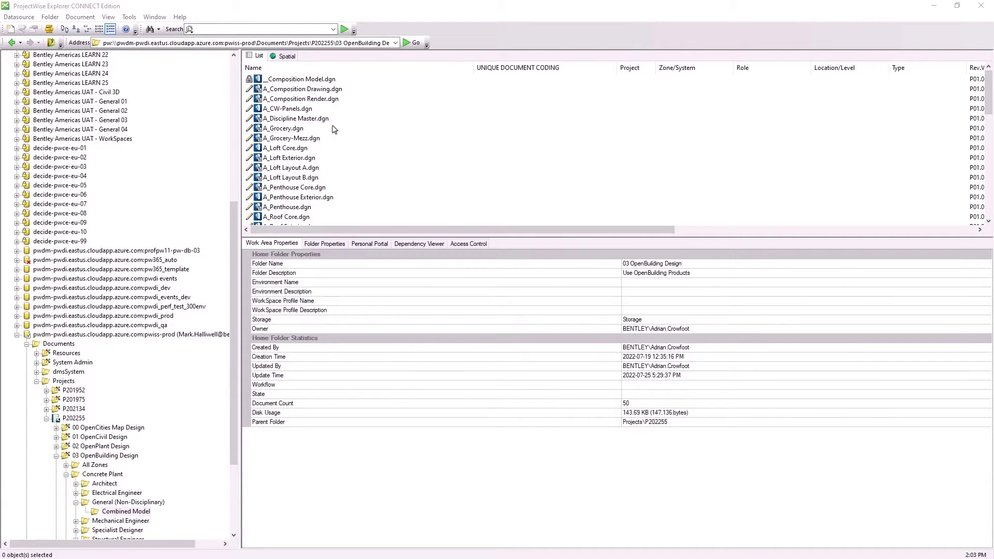
# Step: View the WorkSpace tab of A_Composition Drawing.dgn's properties
pyautogui.rightClick(317, 92)
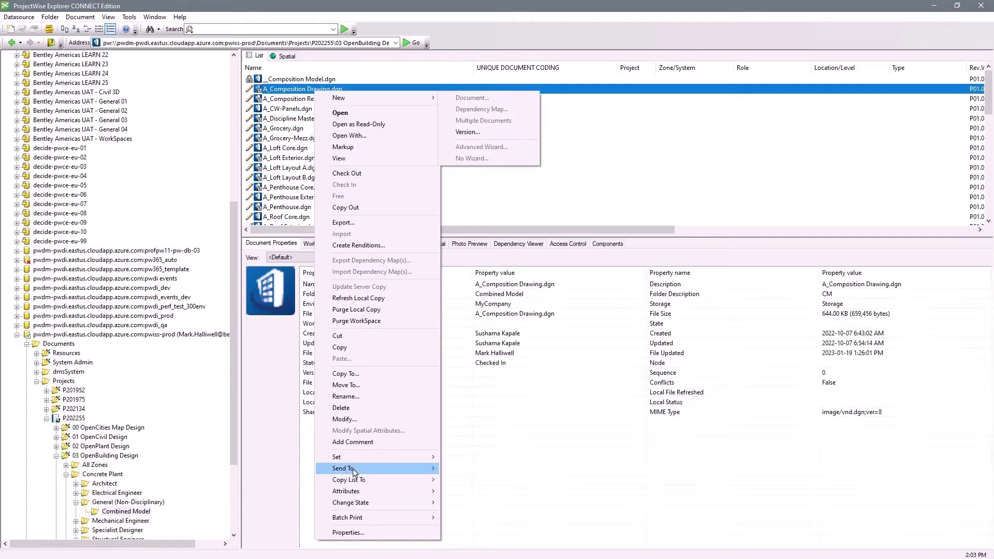
pyautogui.click(348, 533)
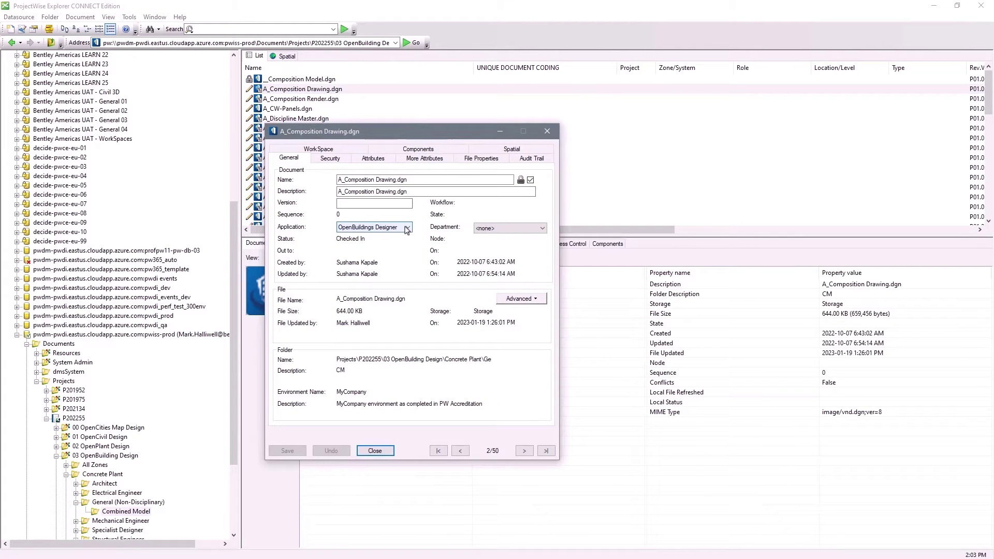
pyautogui.click(330, 150)
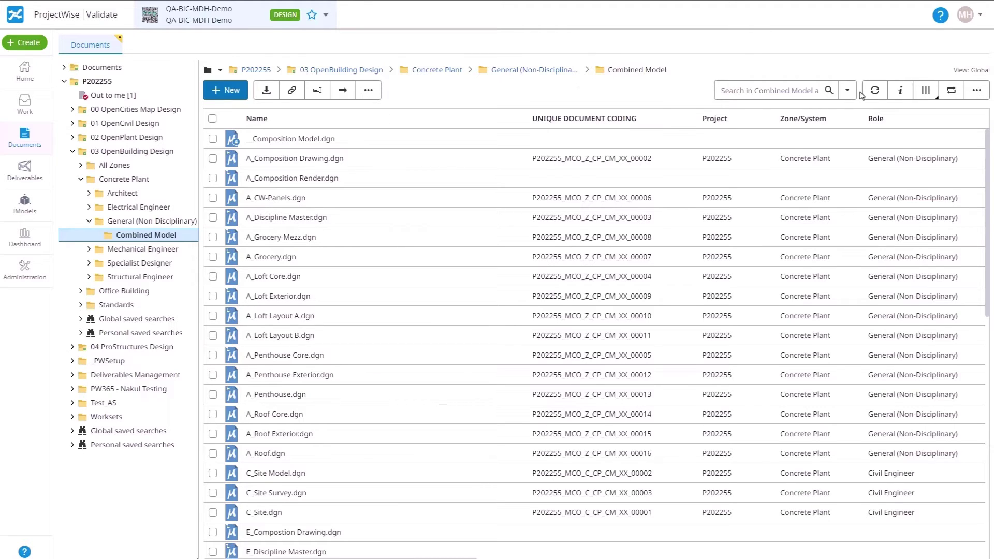
# Step: Show A_Penthouse Exterior.dgn's attribute values in the Information panel
pyautogui.click(215, 375)
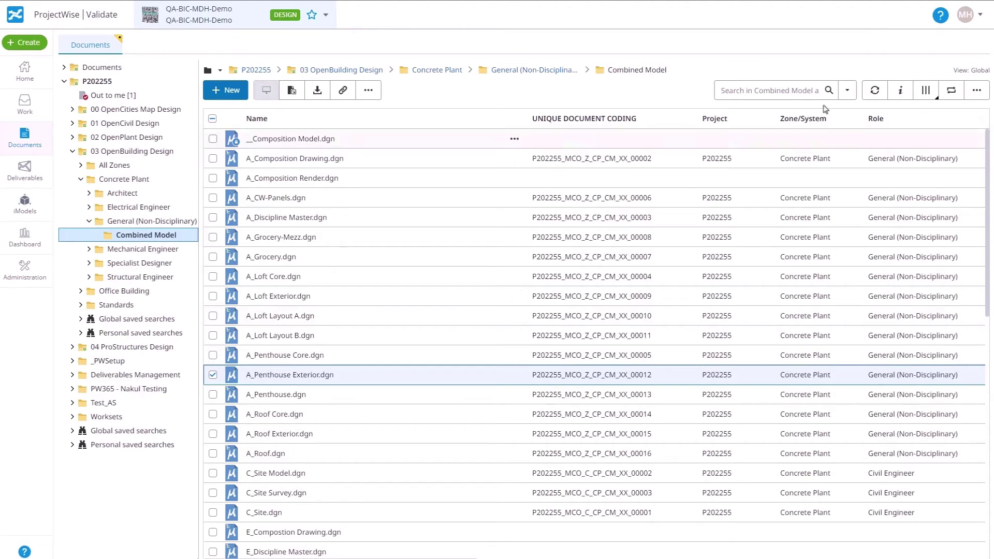
pyautogui.click(902, 92)
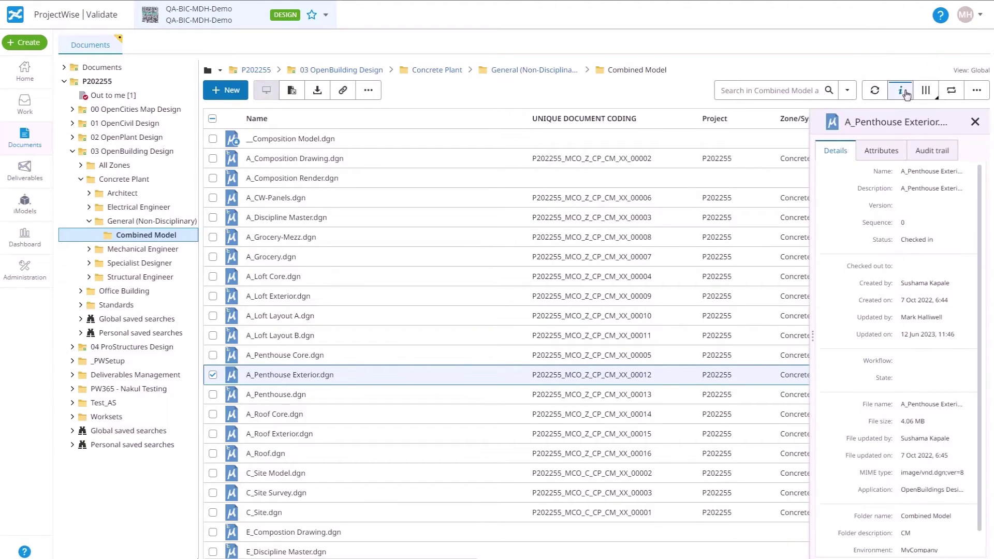
pyautogui.click(879, 152)
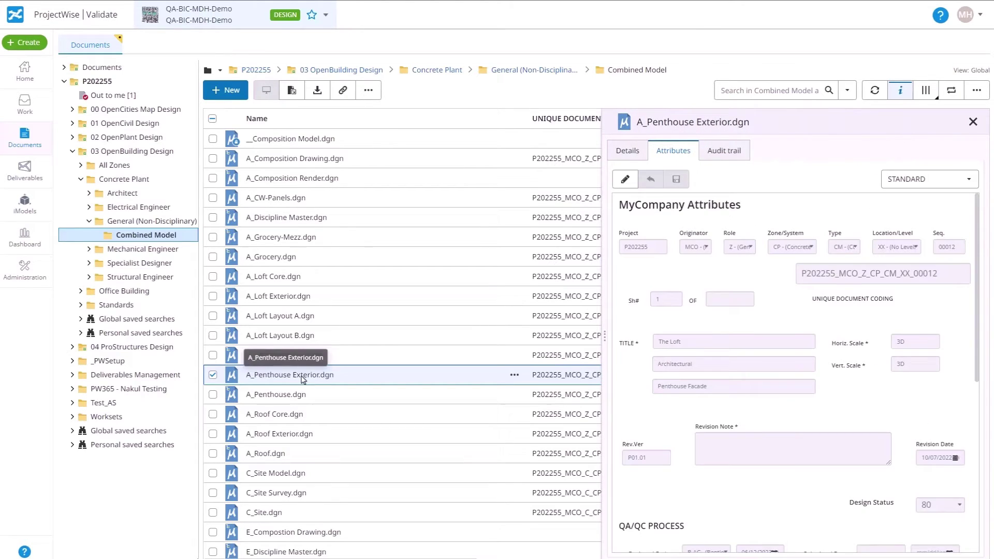
pyautogui.scroll(-2, 913, 382)
pyautogui.scroll(-3, 907, 377)
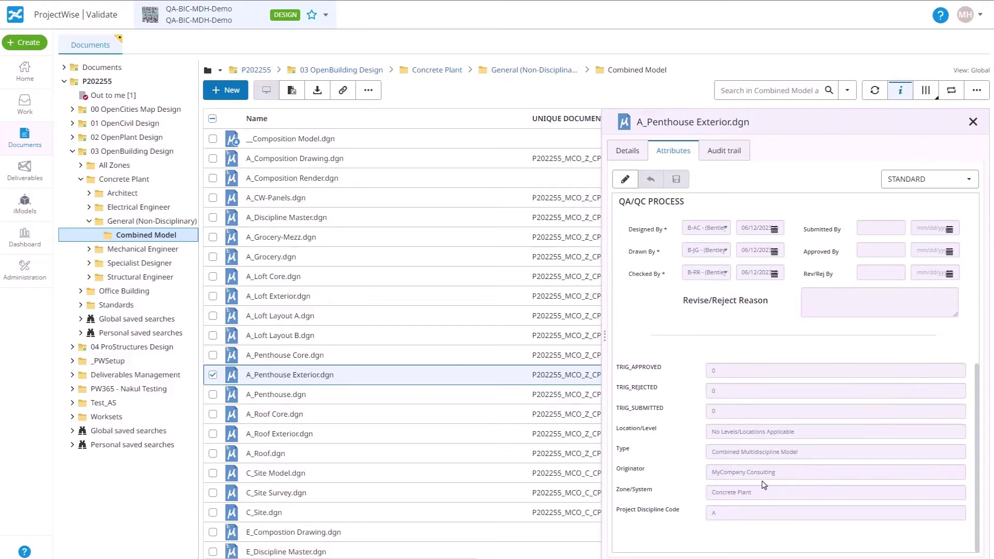
pyautogui.scroll(3, 765, 457)
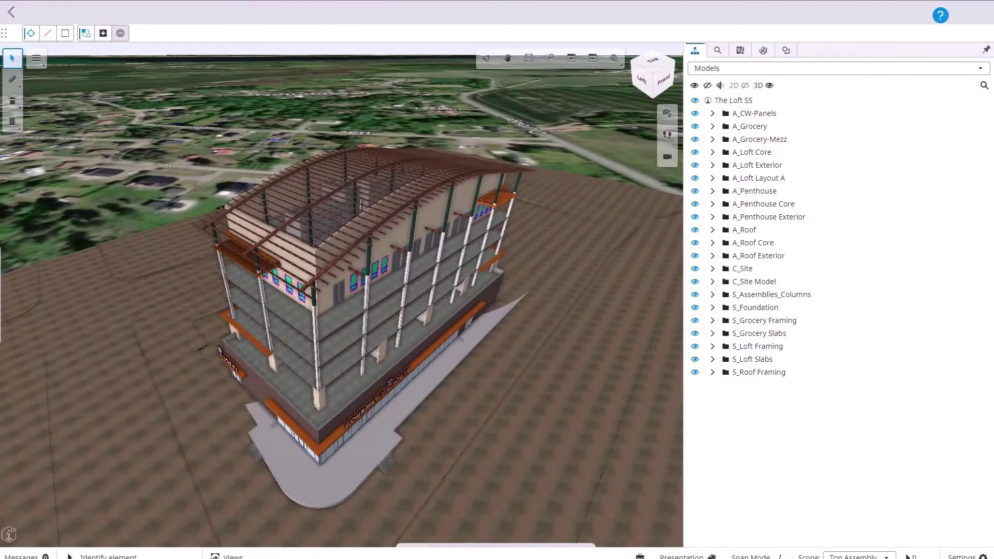
pyautogui.scroll(2, 311, 293)
pyautogui.scroll(3, 324, 293)
pyautogui.scroll(2, 297, 269)
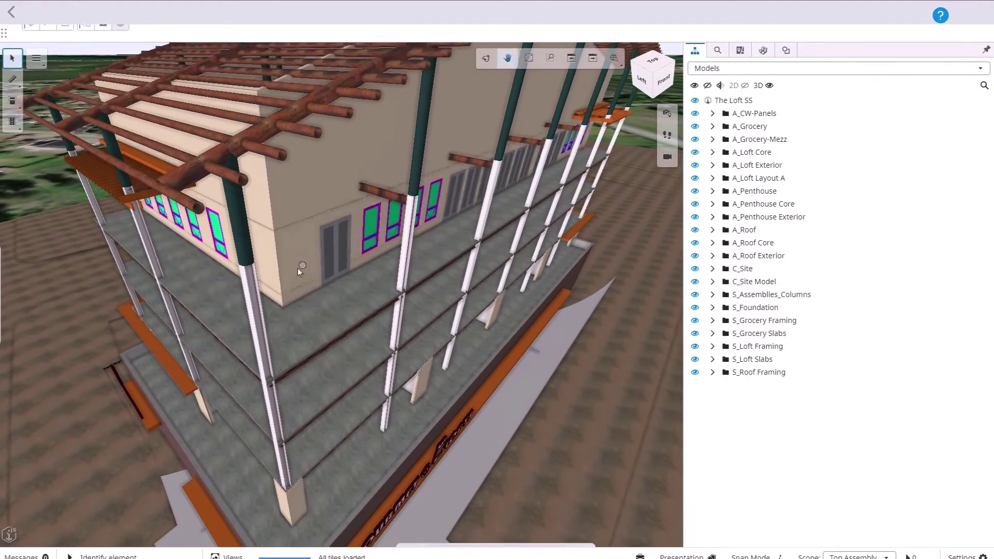
# Step: Open A_Penthouse Exterior.dgn's properties from a wall's source information and view Attributes and More Attributes
pyautogui.click(292, 263)
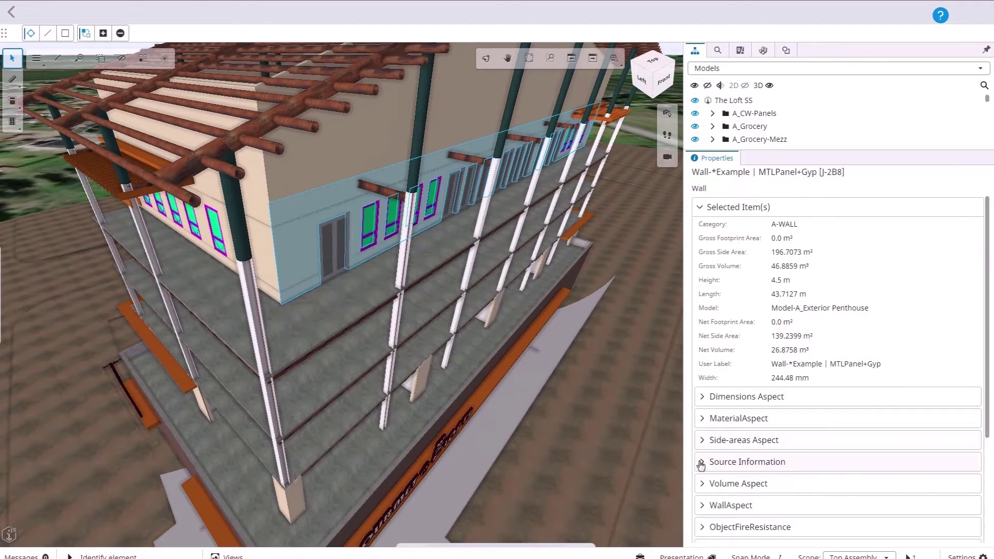
pyautogui.click(700, 465)
pyautogui.scroll(-3, 860, 473)
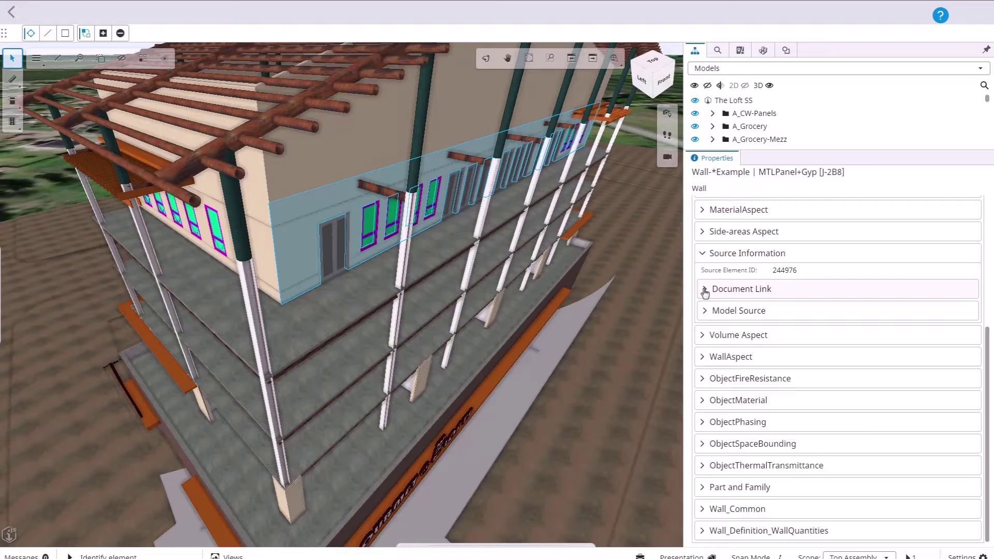
pyautogui.click(704, 289)
pyautogui.scroll(-3, 891, 402)
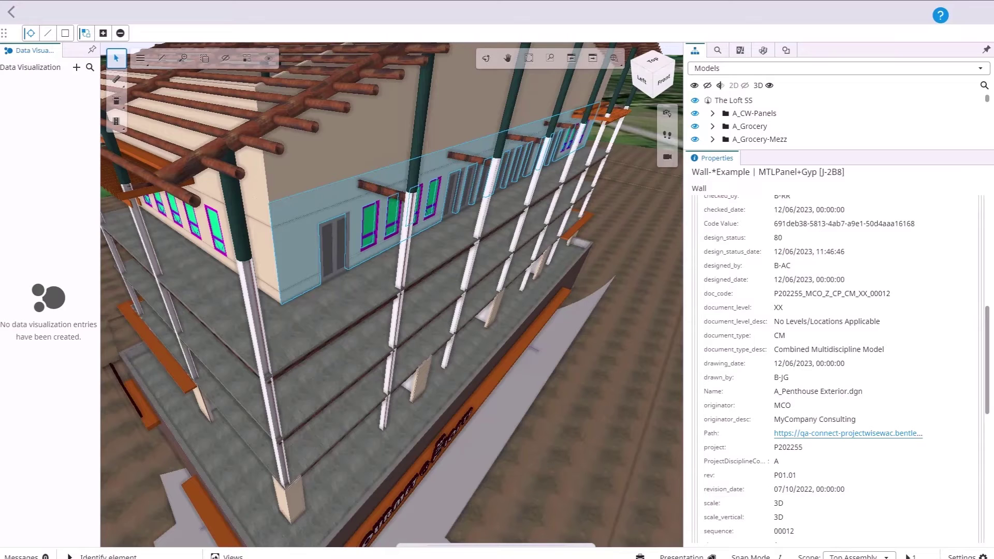
pyautogui.moveTo(8, 55)
pyautogui.mouseDown()
pyautogui.moveTo(358, 154)
pyautogui.moveTo(424, 122)
pyautogui.moveTo(483, 184)
pyautogui.mouseUp()
pyautogui.click(484, 207)
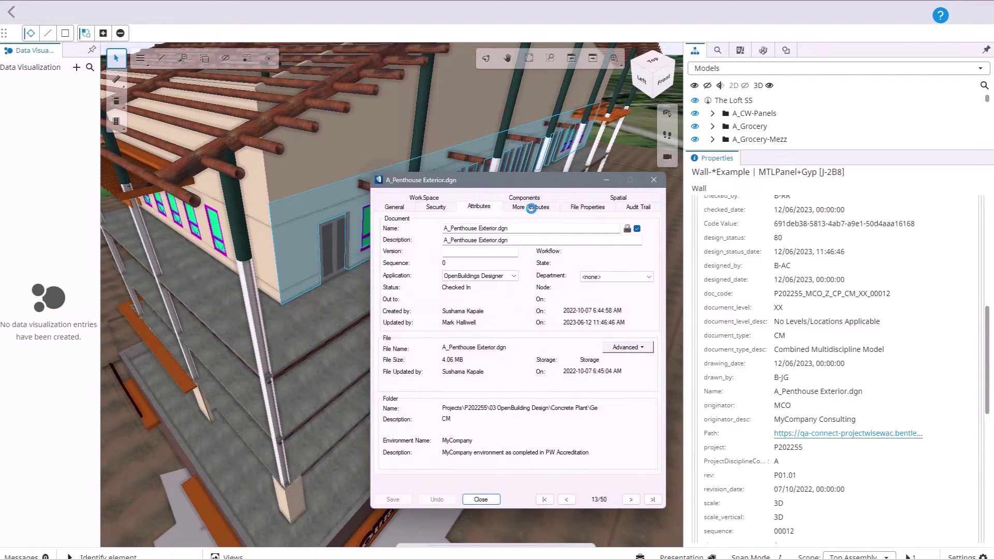
pyautogui.click(532, 208)
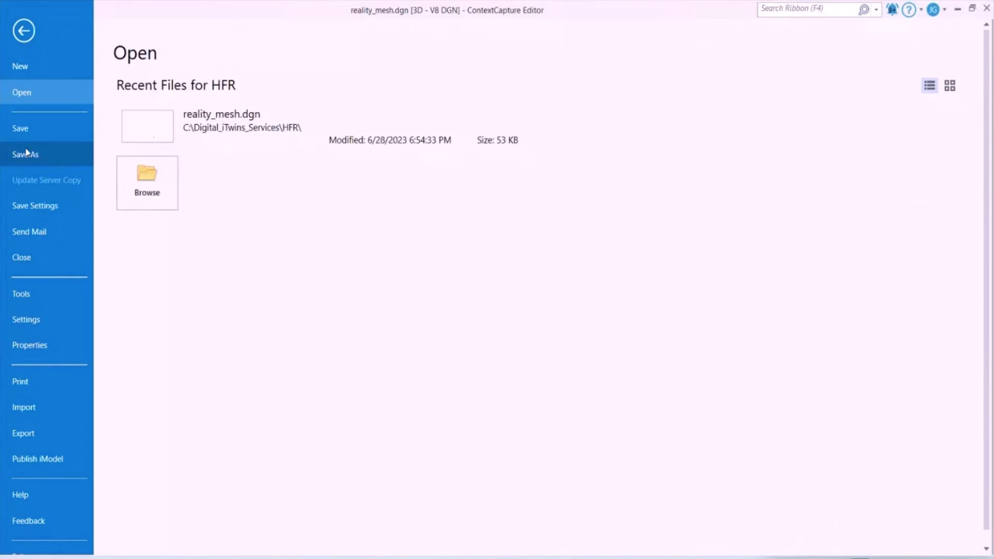
# Step: Close reality_mesh.dgn and return to the HFR WorkSet welcome page
pyautogui.click(30, 259)
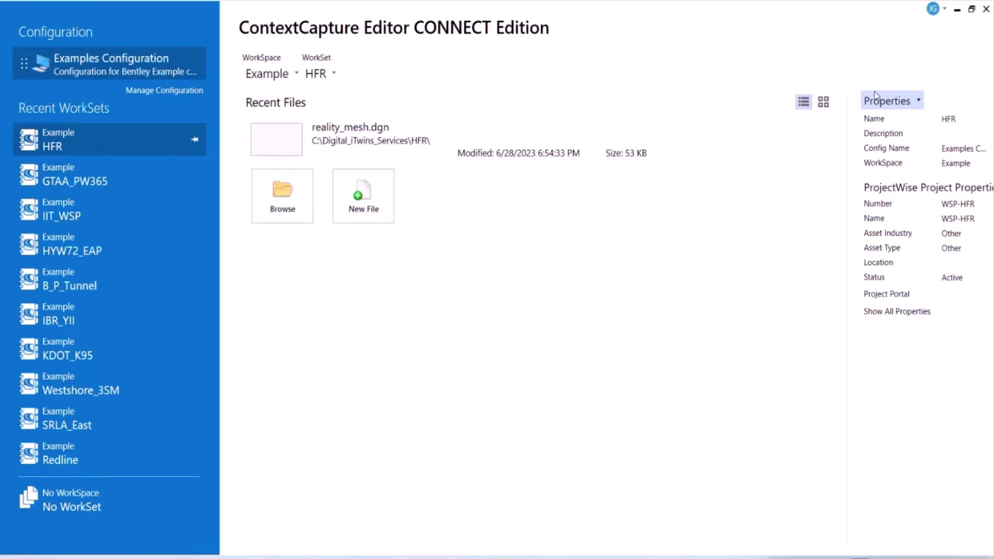
# Step: Review the HFR WorkSet's linked ProjectWise project WSP-HFR, then reopen reality_mesh.dgn
pyautogui.click(876, 95)
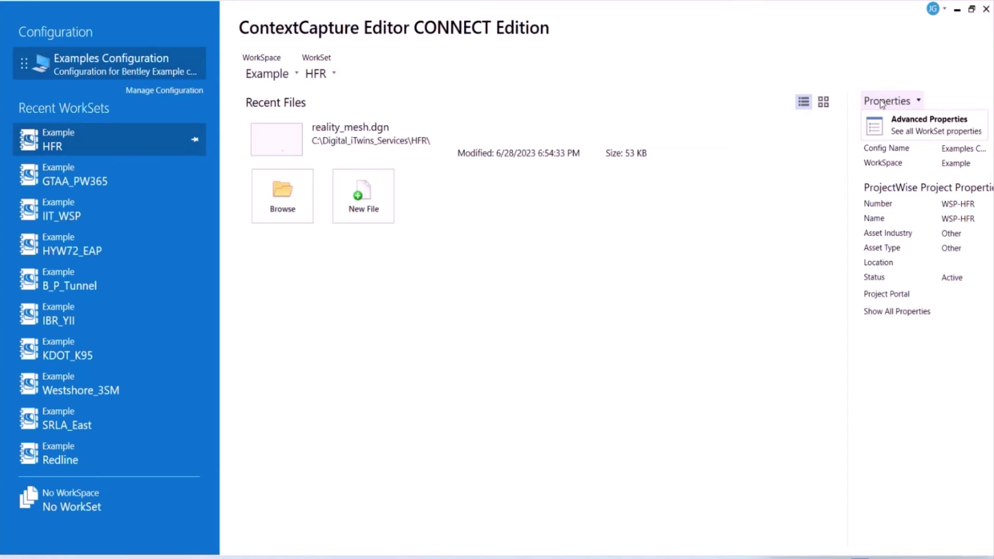
pyautogui.click(917, 122)
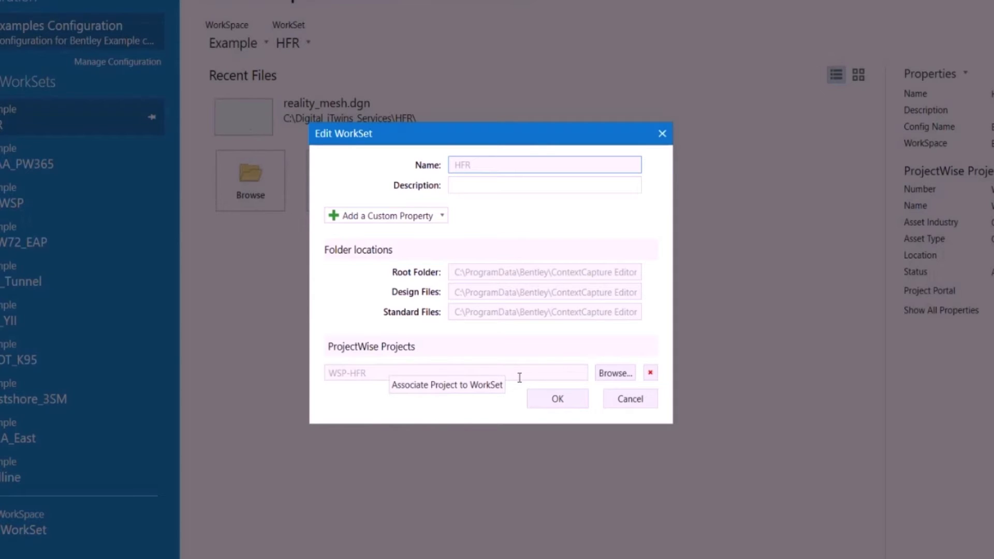
pyautogui.click(628, 399)
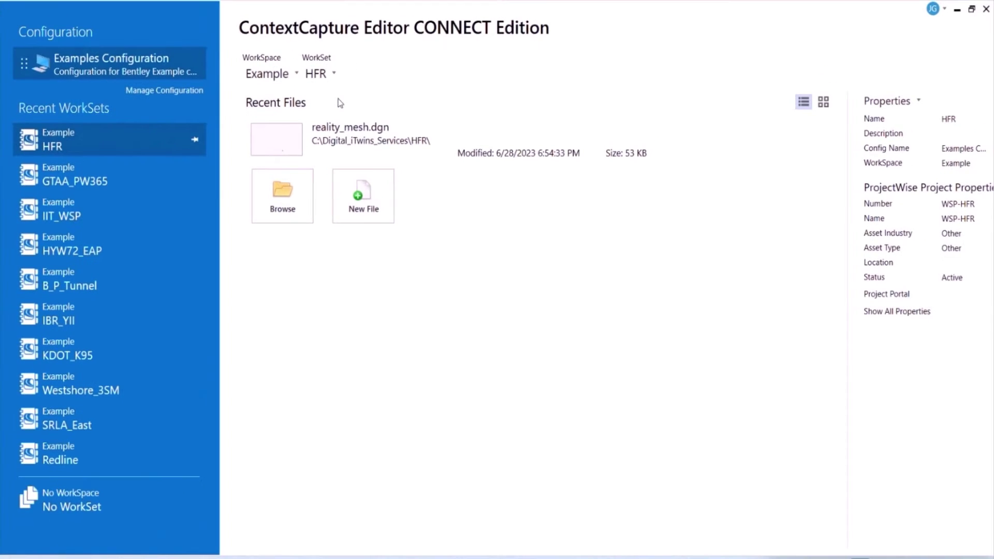
pyautogui.click(342, 130)
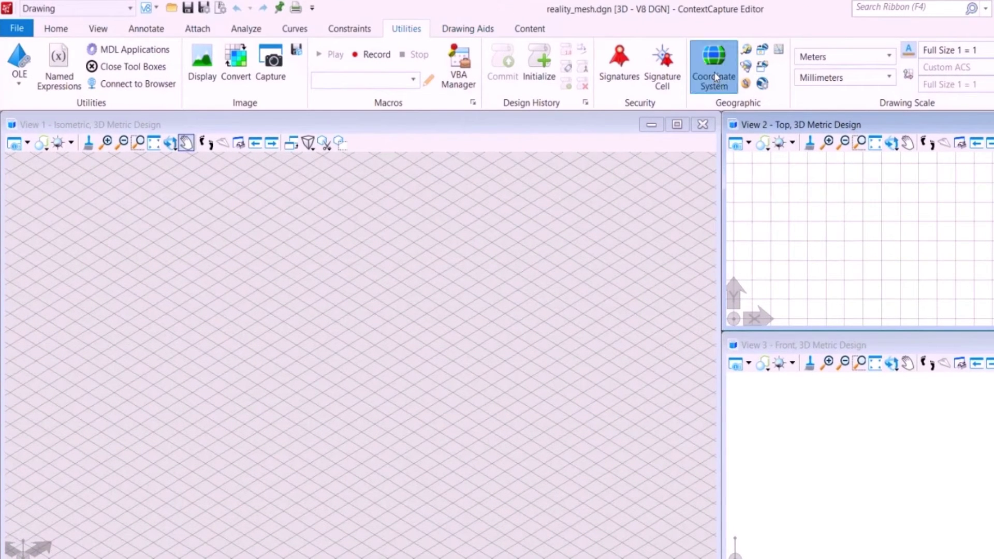
# Step: Verify that reality_mesh.dgn uses the NAD83(CSRS) / UTM zone 17N coordinate system
pyautogui.click(715, 78)
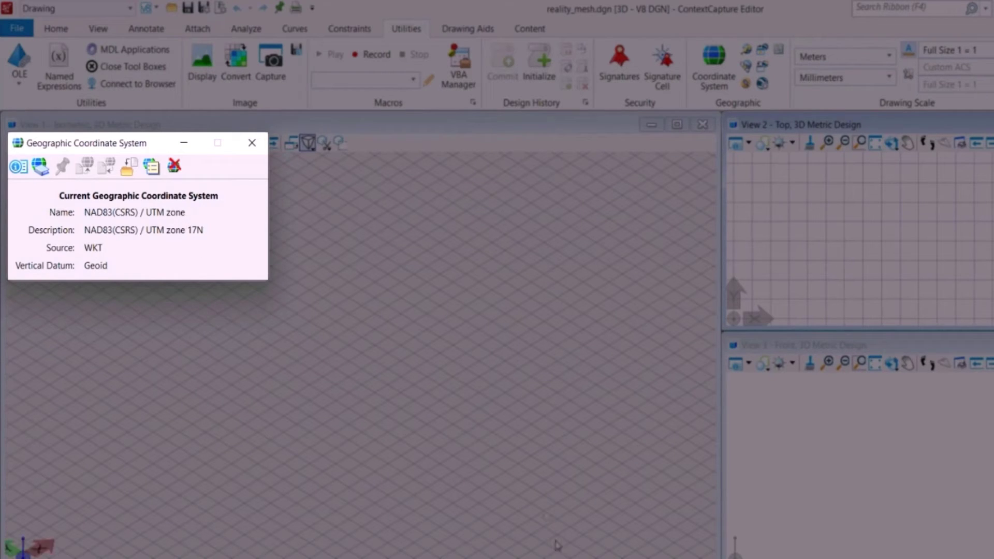
pyautogui.click(247, 143)
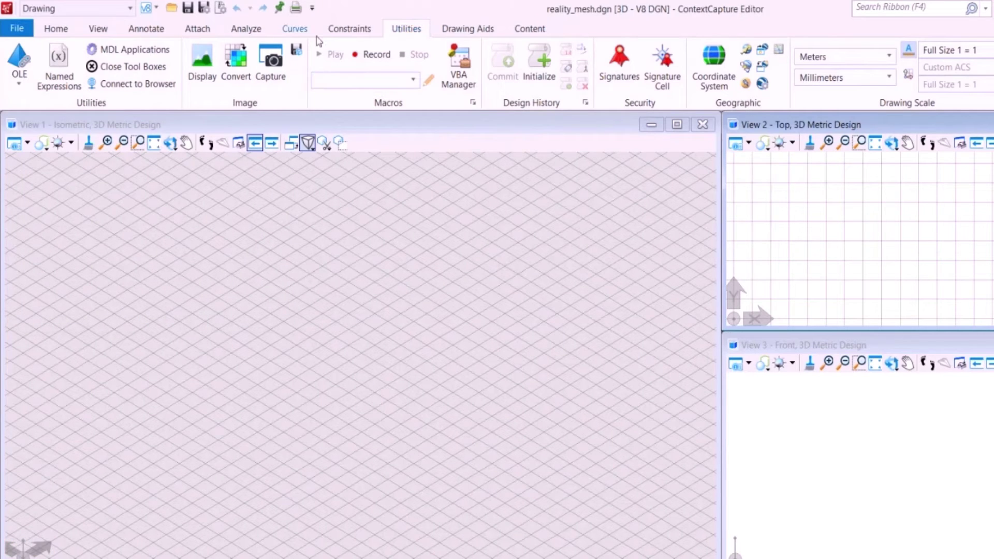
pyautogui.click(56, 28)
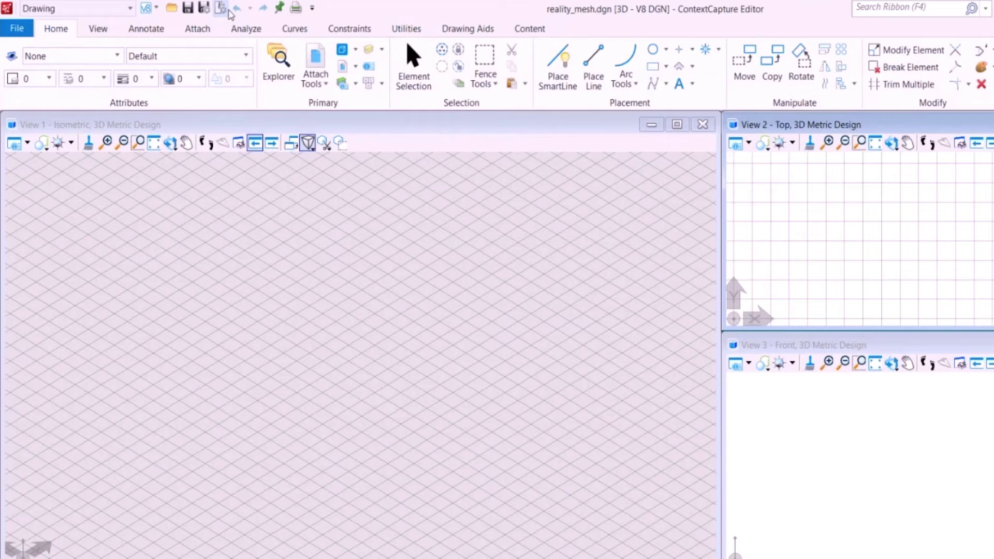
# Step: Select the attached Mesh.3mx in Reality Mesh Attachments and show its file commands
pyautogui.click(197, 29)
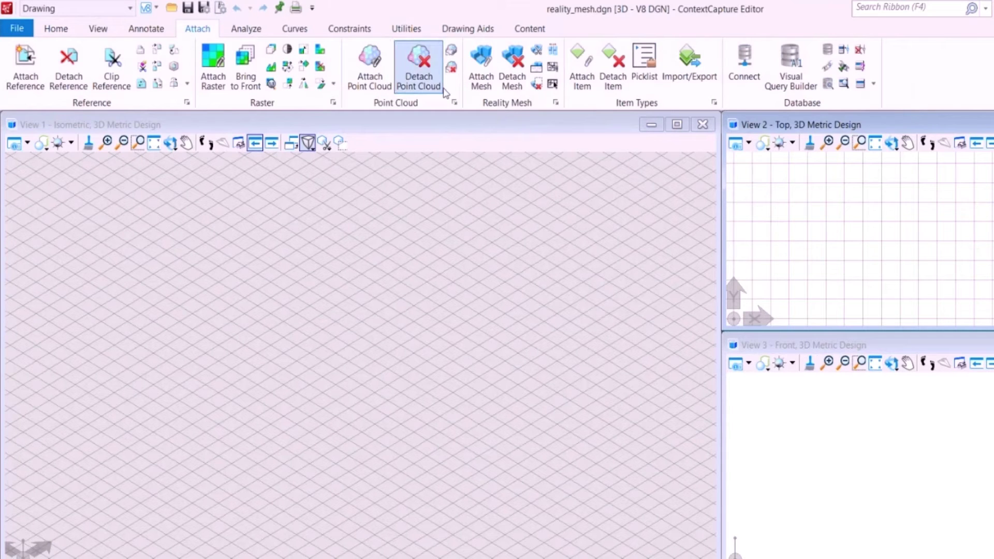
pyautogui.click(556, 103)
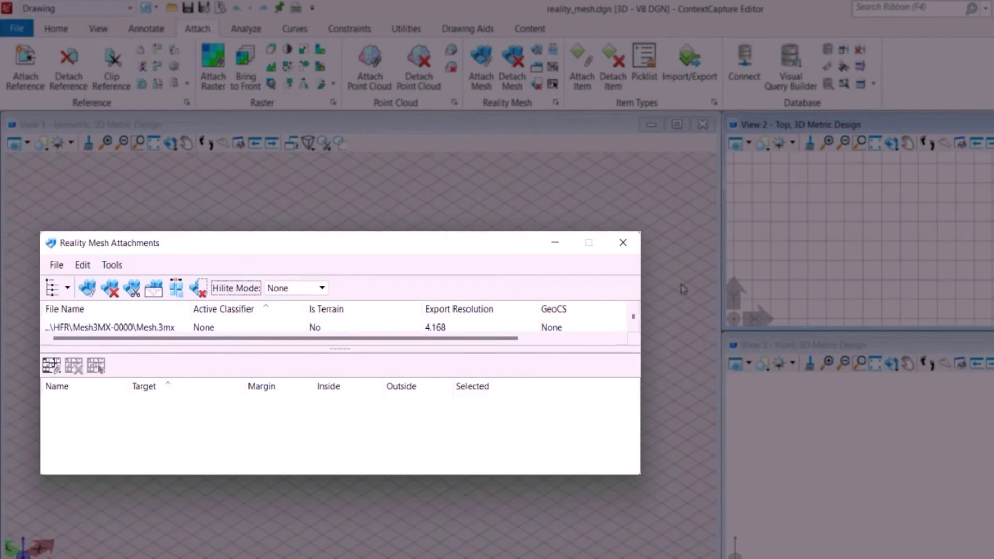
pyautogui.click(117, 327)
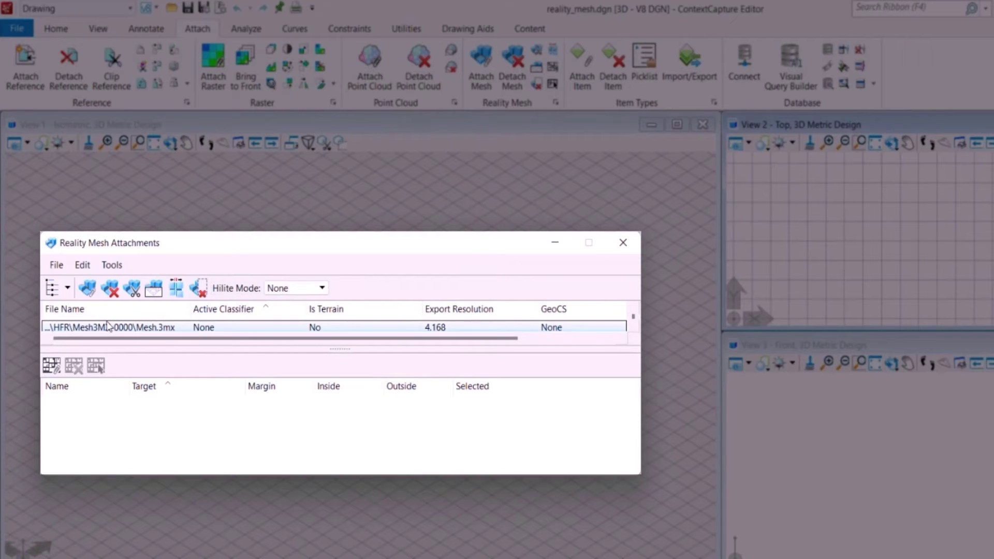
pyautogui.click(57, 265)
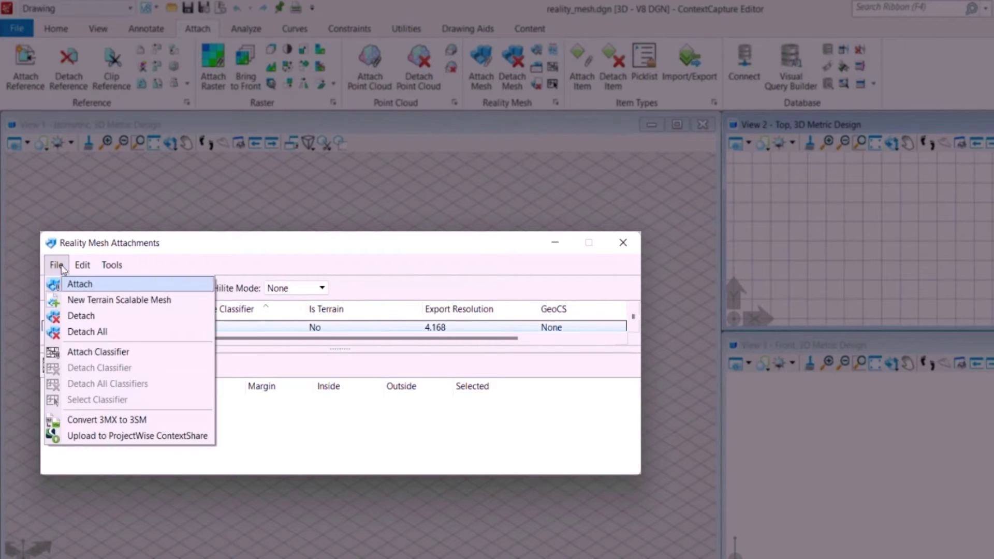
pyautogui.click(108, 423)
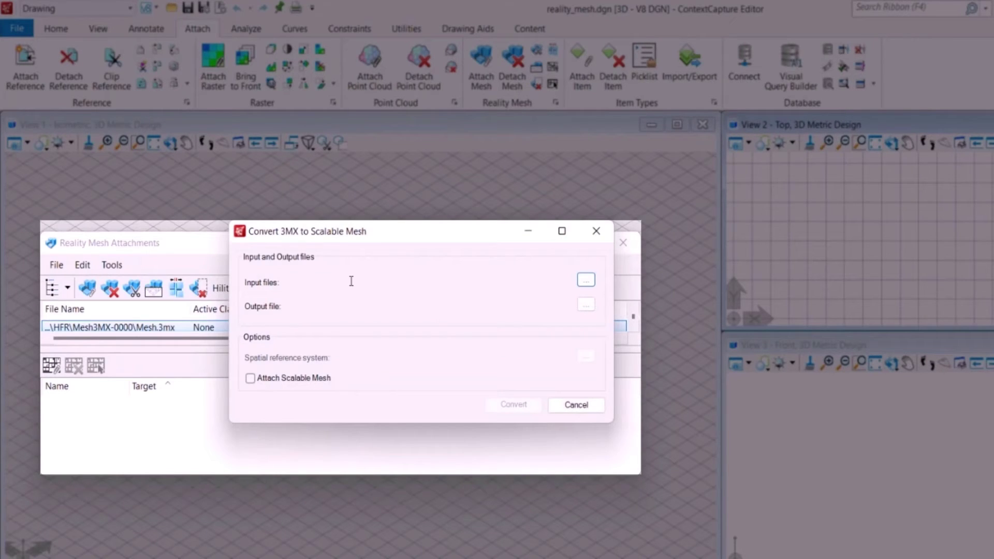
pyautogui.click(585, 279)
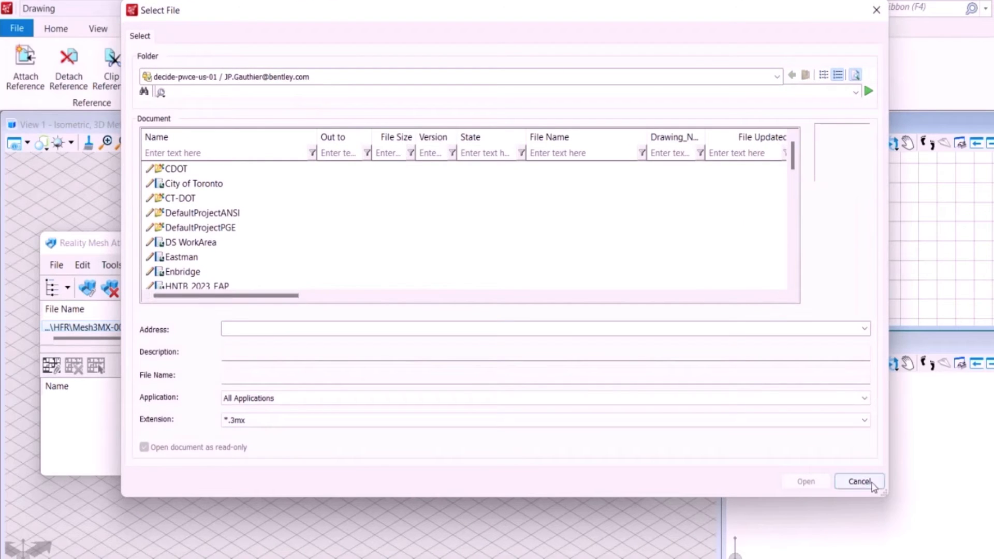
pyautogui.click(860, 482)
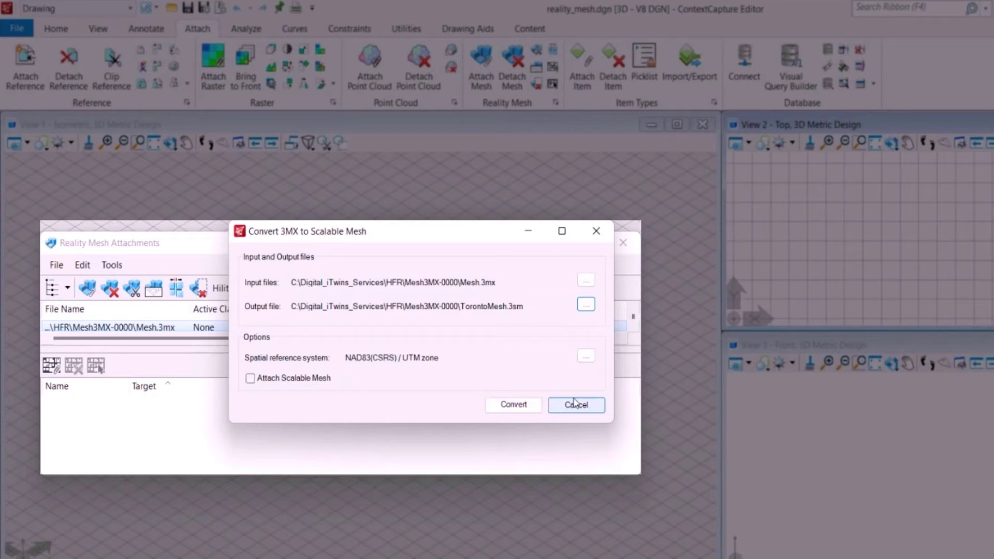
pyautogui.click(579, 406)
pyautogui.click(58, 265)
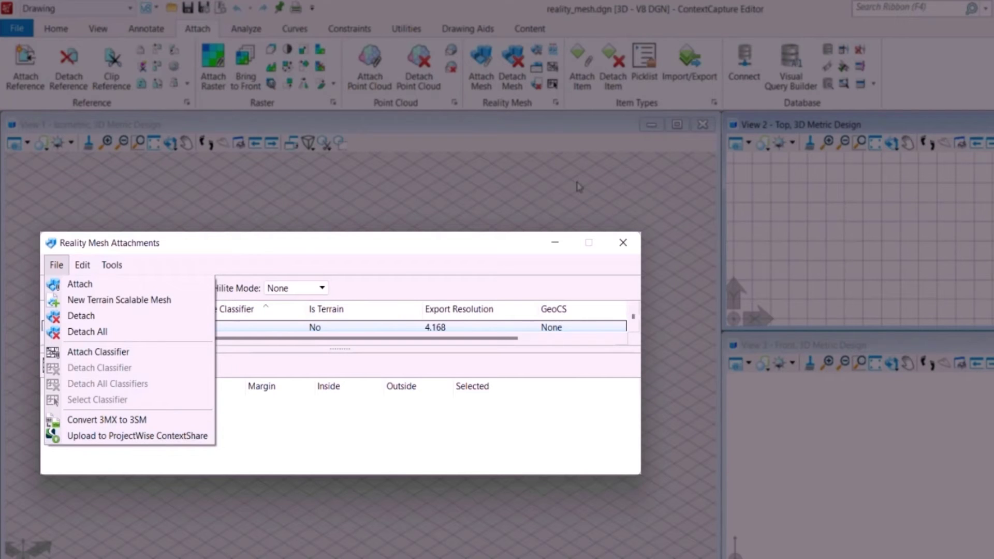
# Step: Switch to the Reality Modeling workflow and show its Deliver tools
pyautogui.click(622, 244)
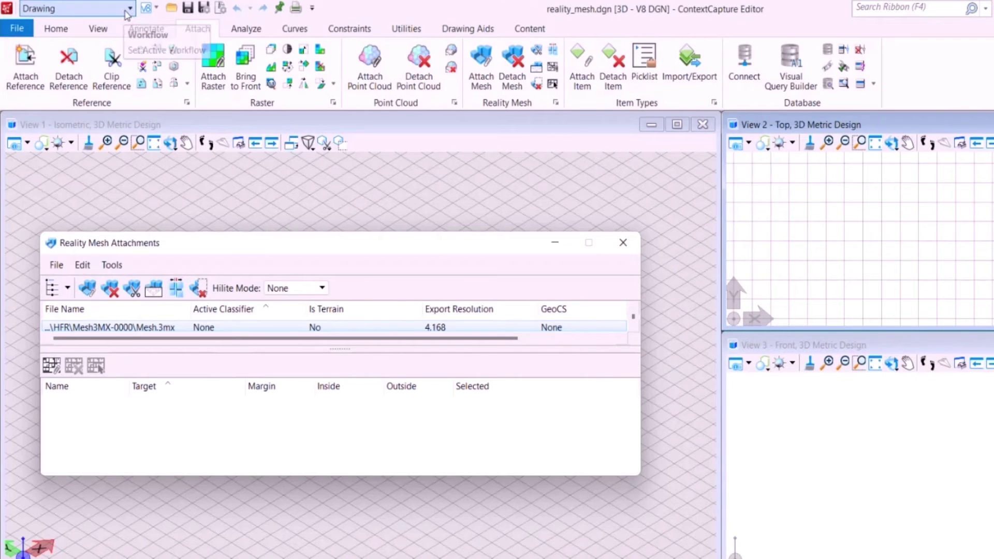
pyautogui.click(117, 8)
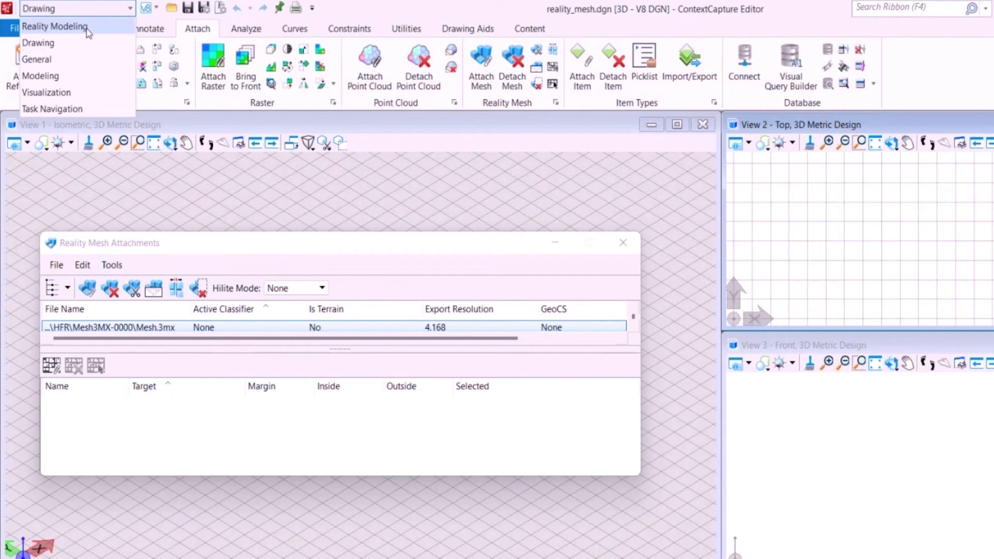
pyautogui.click(88, 33)
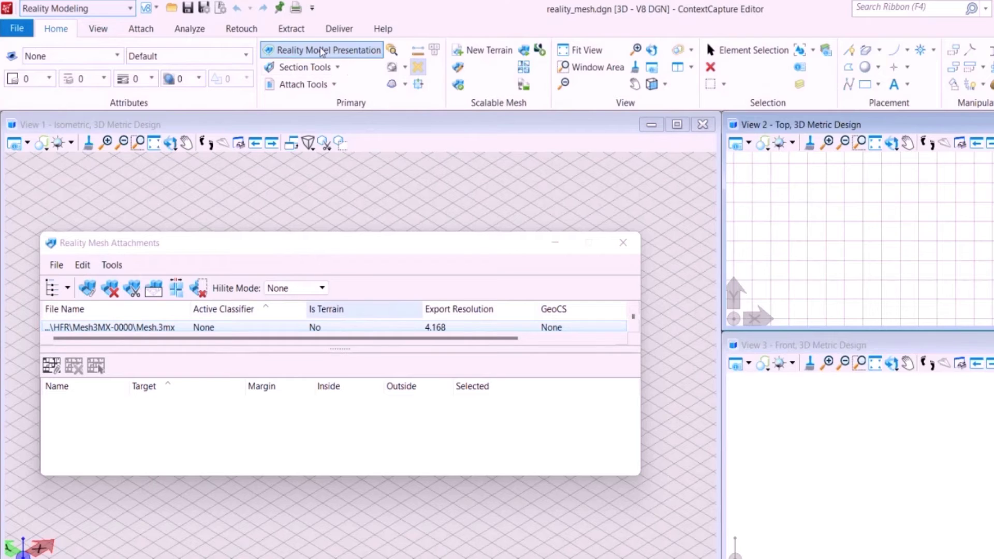
pyautogui.click(340, 30)
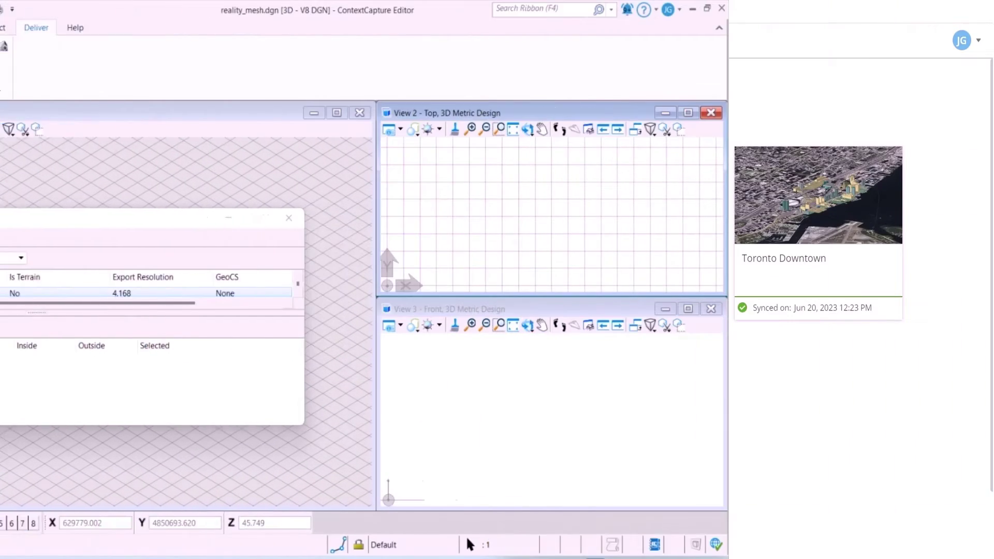
# Step: Open the Toronto Rail iModel, display Toronto_Downtown reality data, and orbit the city
pyautogui.click(159, 388)
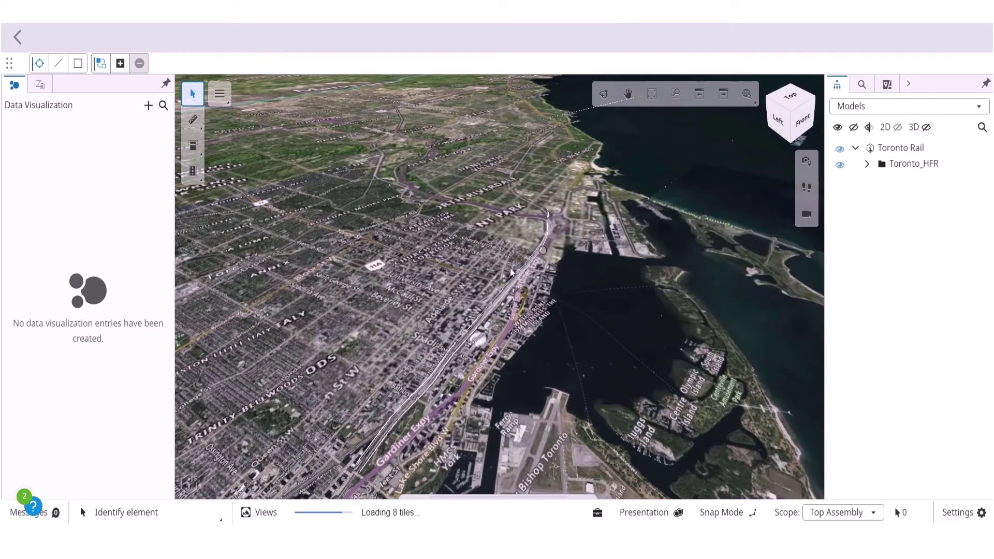
pyautogui.scroll(2, 507, 312)
pyautogui.scroll(3, 507, 312)
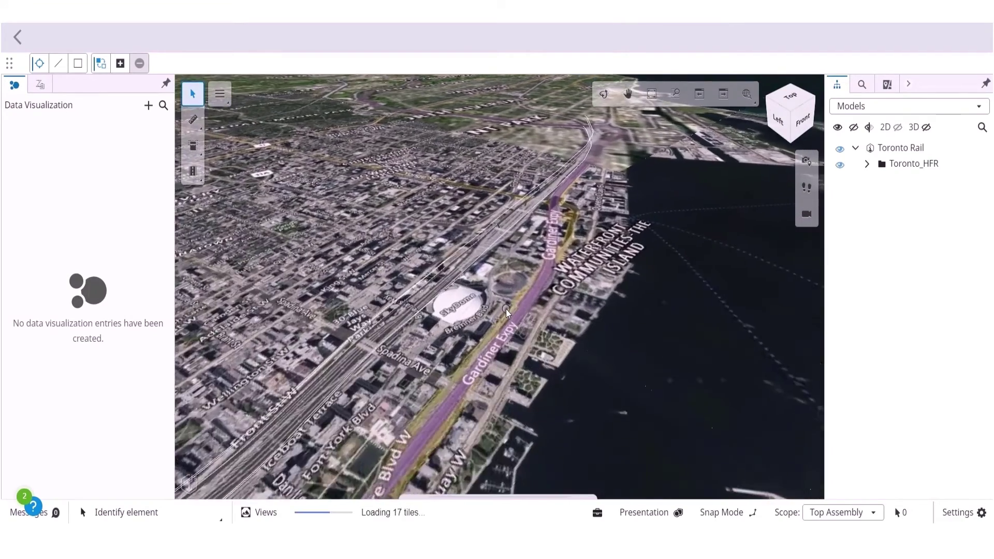
pyautogui.scroll(3, 507, 312)
pyautogui.scroll(2, 507, 312)
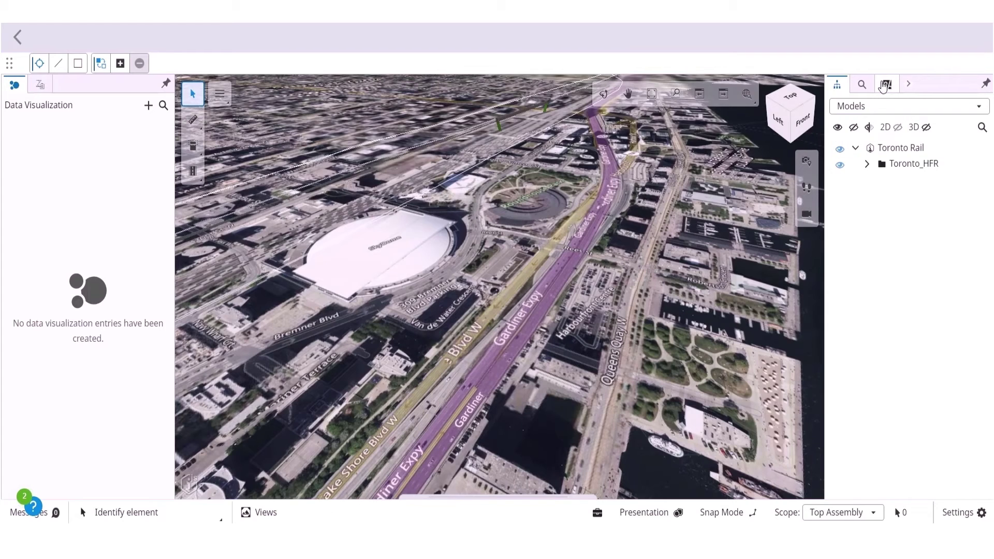
pyautogui.click(885, 84)
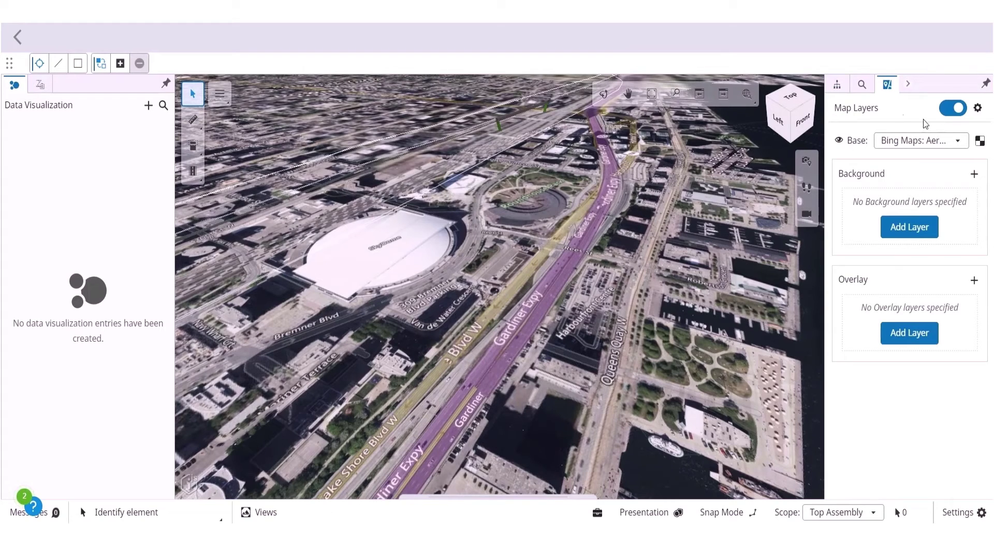
pyautogui.click(907, 85)
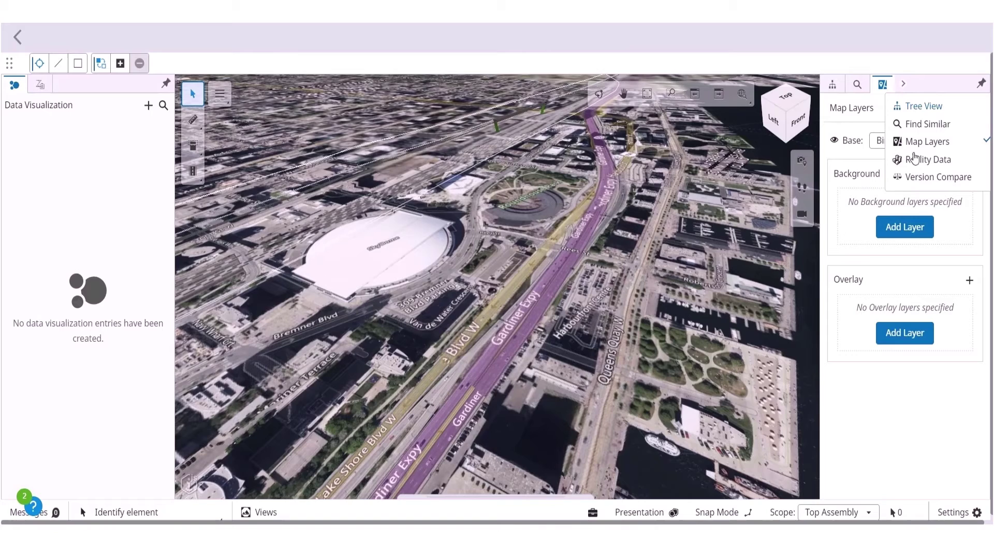
pyautogui.click(916, 159)
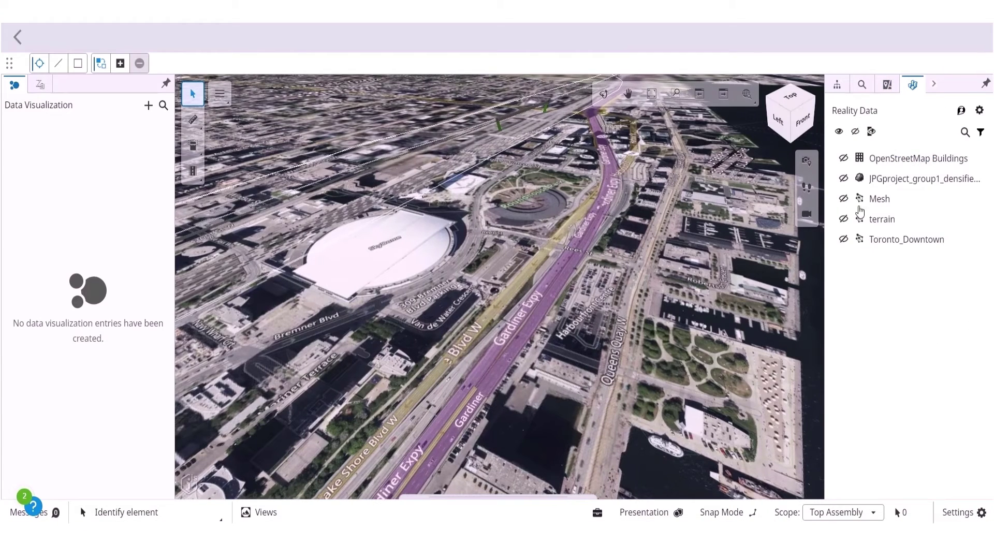
pyautogui.click(843, 240)
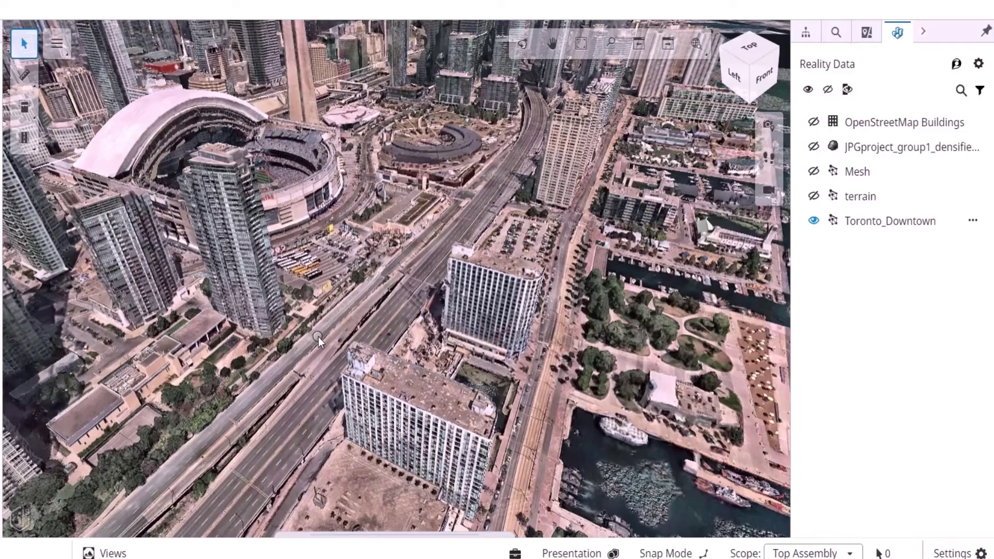
pyautogui.scroll(-3, 318, 337)
pyautogui.scroll(-3, 316, 338)
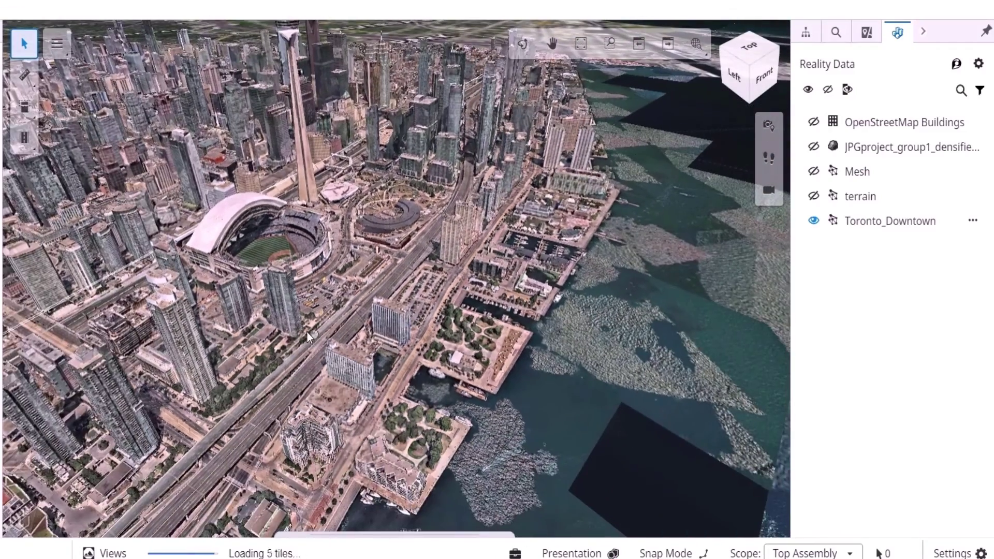
pyautogui.scroll(-2, 284, 280)
pyautogui.scroll(-2, 285, 281)
pyautogui.scroll(-2, 285, 283)
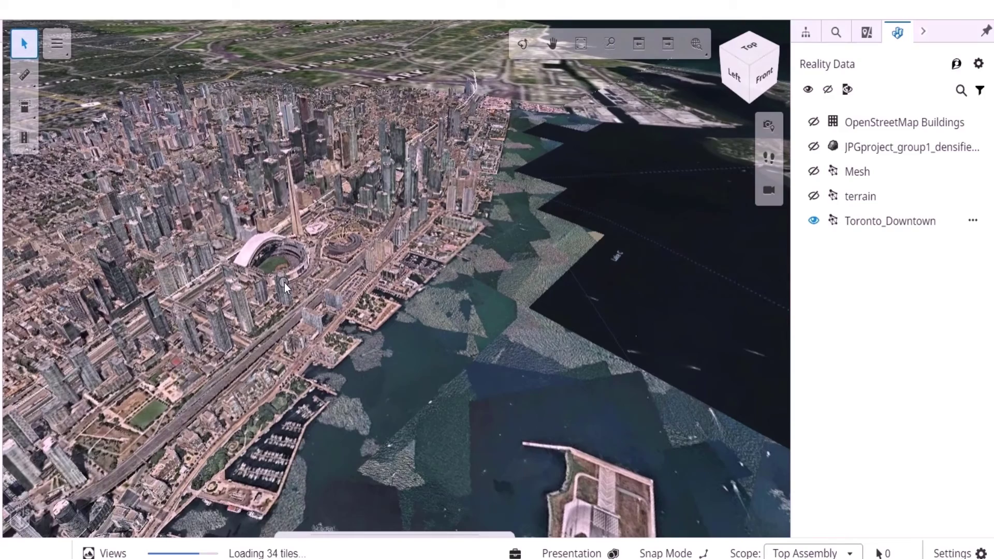
pyautogui.scroll(-2, 233, 321)
pyautogui.scroll(-2, 234, 321)
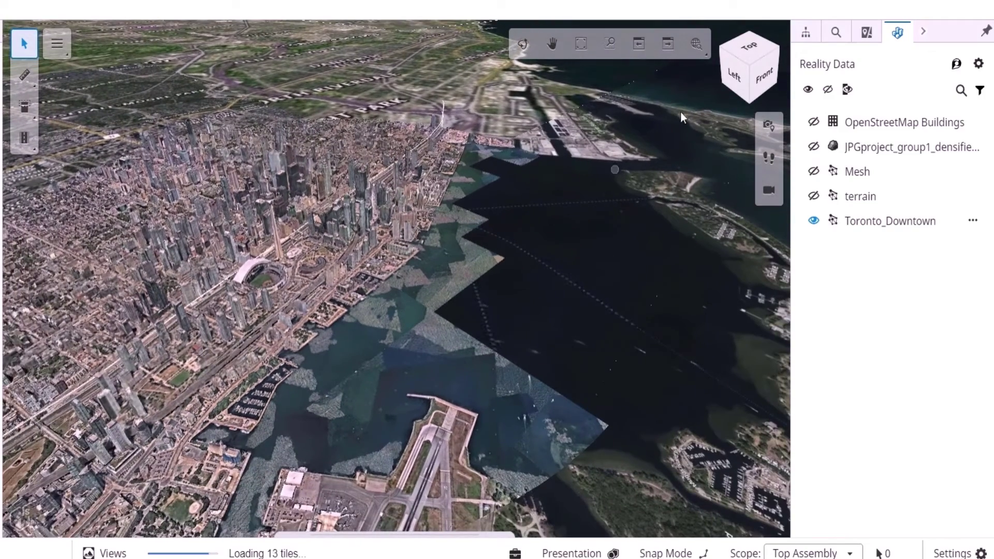
pyautogui.click(521, 47)
pyautogui.moveTo(228, 318)
pyautogui.mouseDown()
pyautogui.moveTo(265, 307)
pyautogui.moveTo(369, 324)
pyautogui.moveTo(438, 311)
pyautogui.mouseUp()
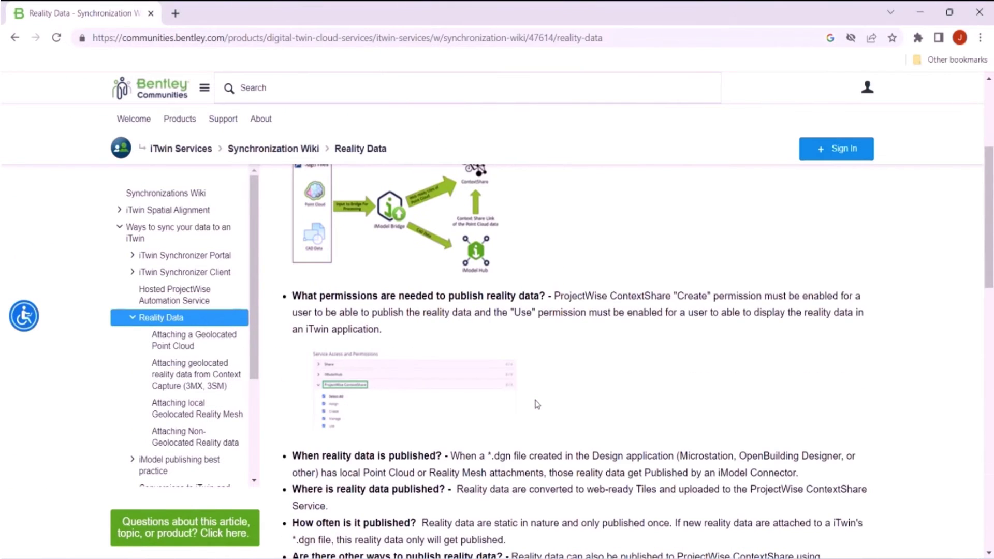
pyautogui.scroll(-1, 535, 404)
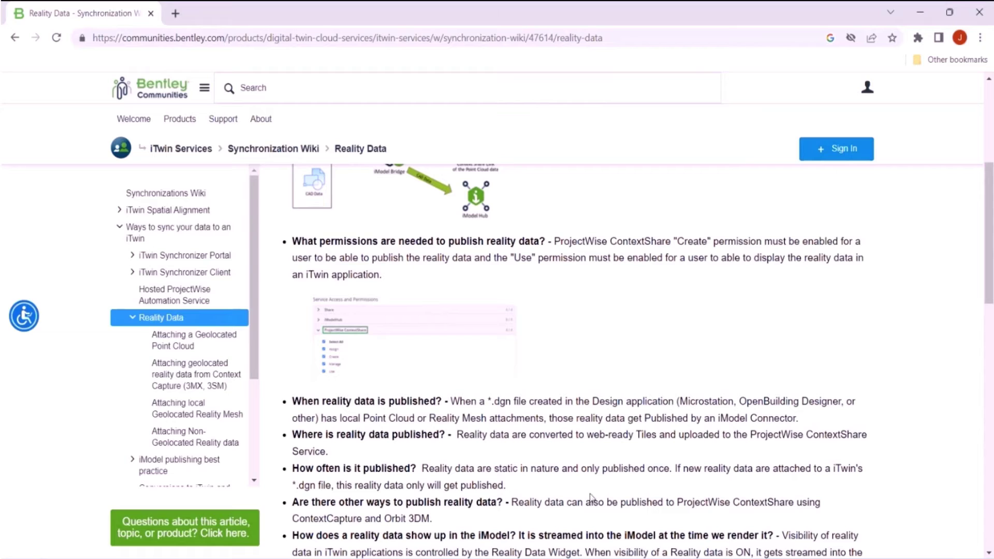
pyautogui.scroll(-1, 670, 498)
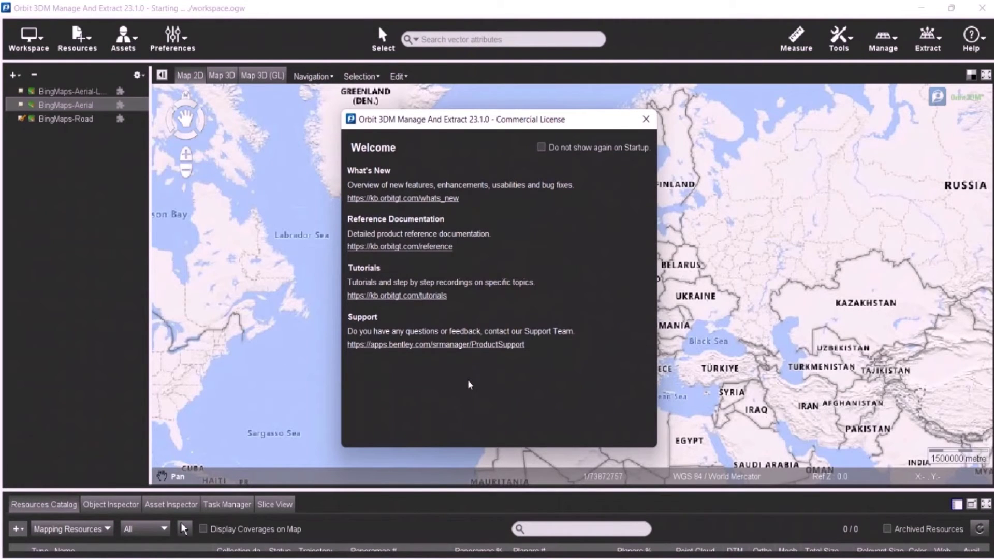
# Step: Dismiss the Welcome notice and bring up the Optimize tool
pyautogui.click(648, 120)
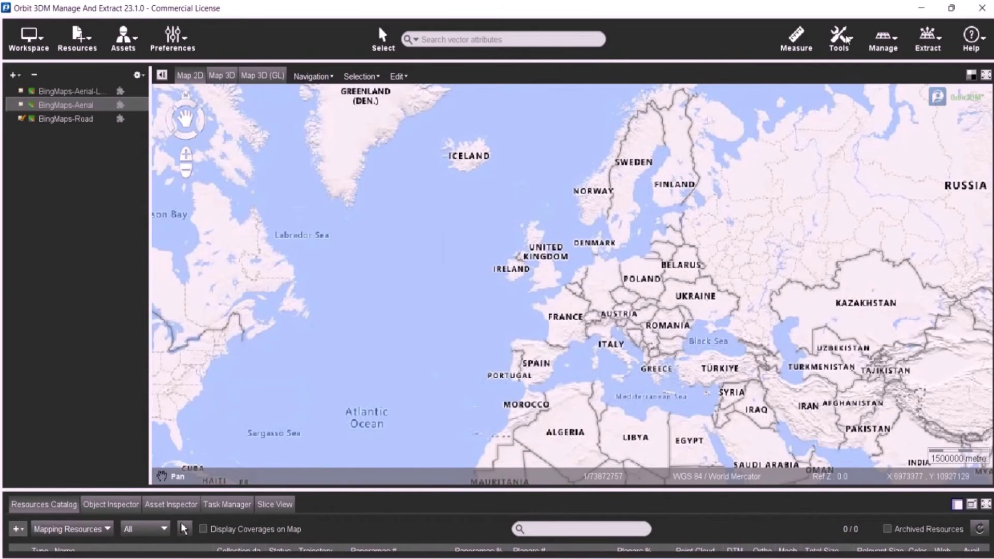
pyautogui.click(847, 38)
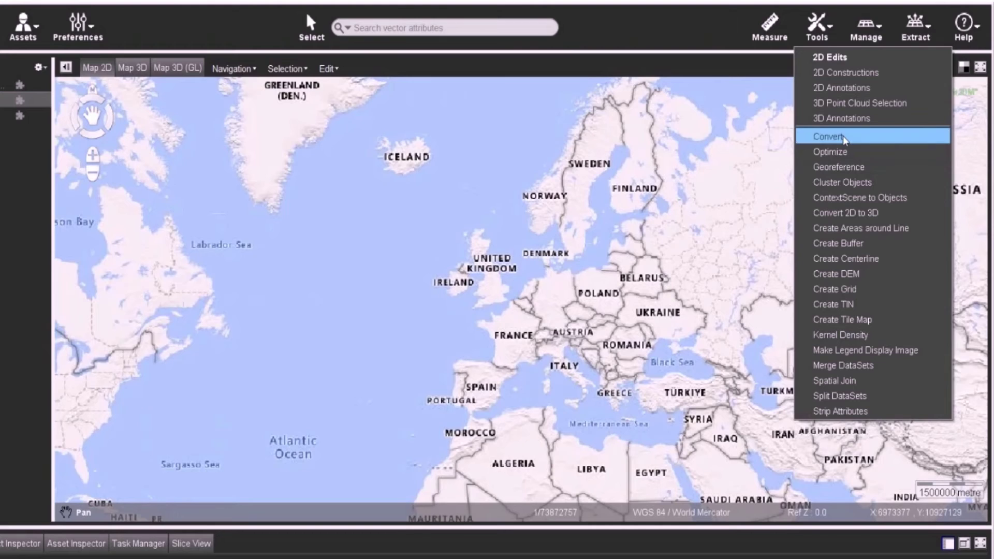
pyautogui.click(847, 153)
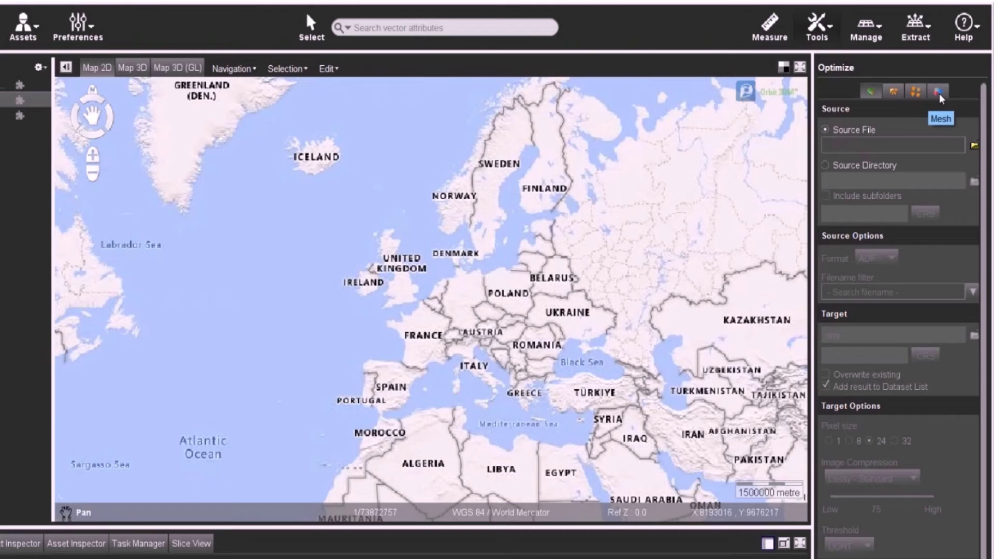
# Step: Optimize project_group1_densified_point_cloud.las from Merged-Point_Cloud into an OPC point cloud
pyautogui.click(922, 93)
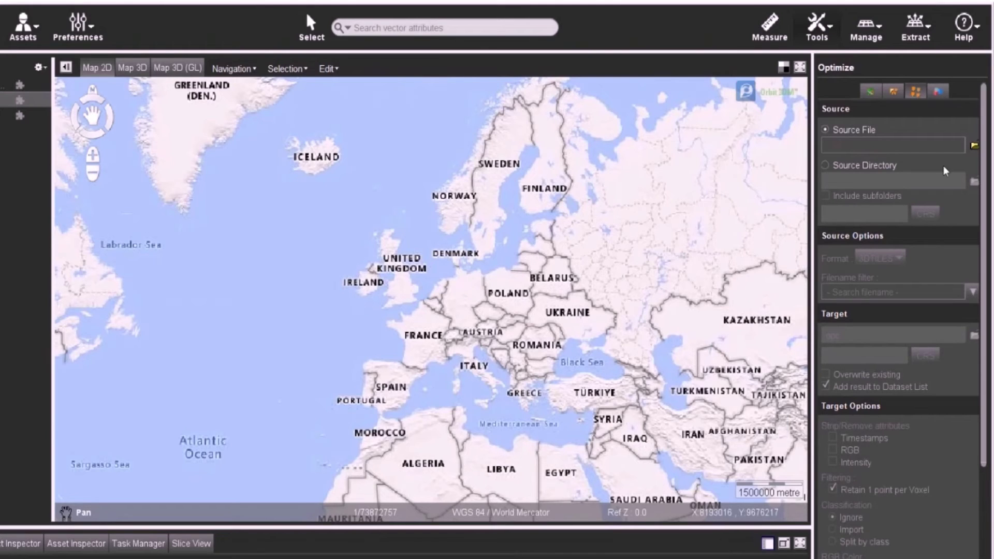
pyautogui.click(831, 167)
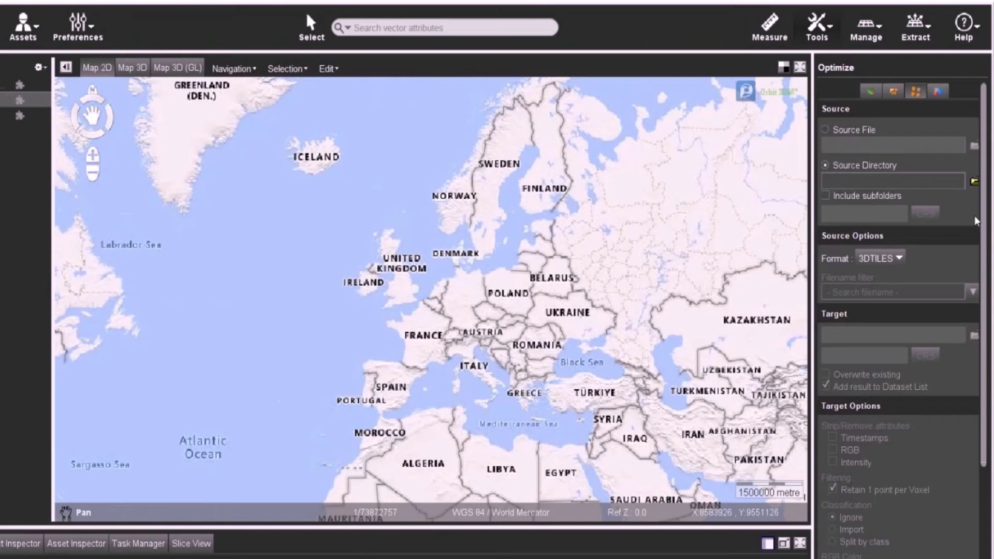
pyautogui.click(826, 131)
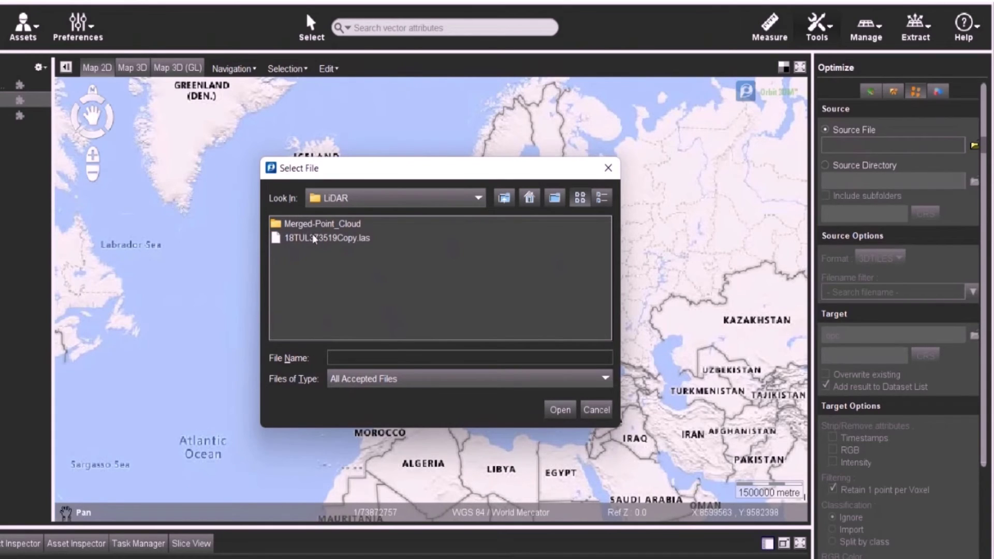
pyautogui.click(310, 238)
pyautogui.doubleClick(318, 229)
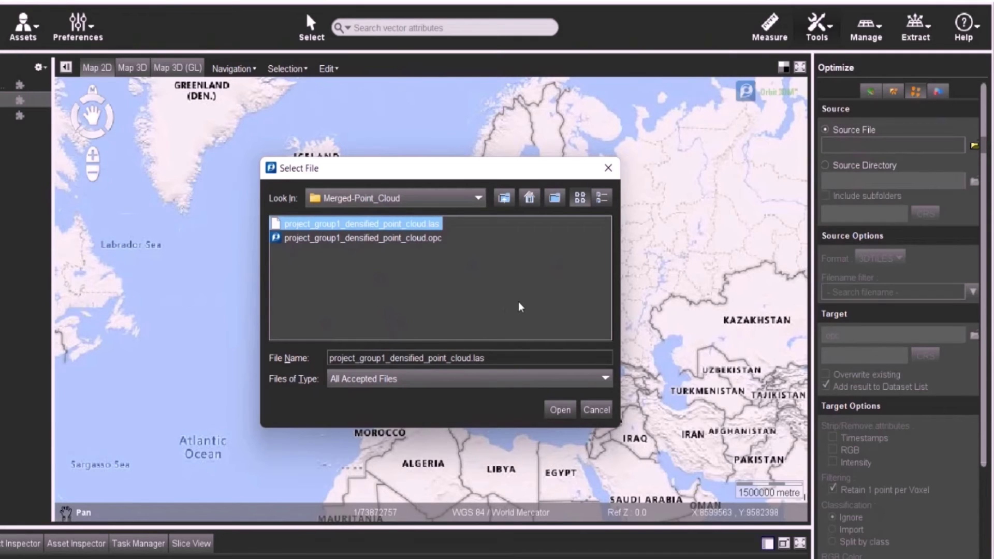
pyautogui.click(561, 410)
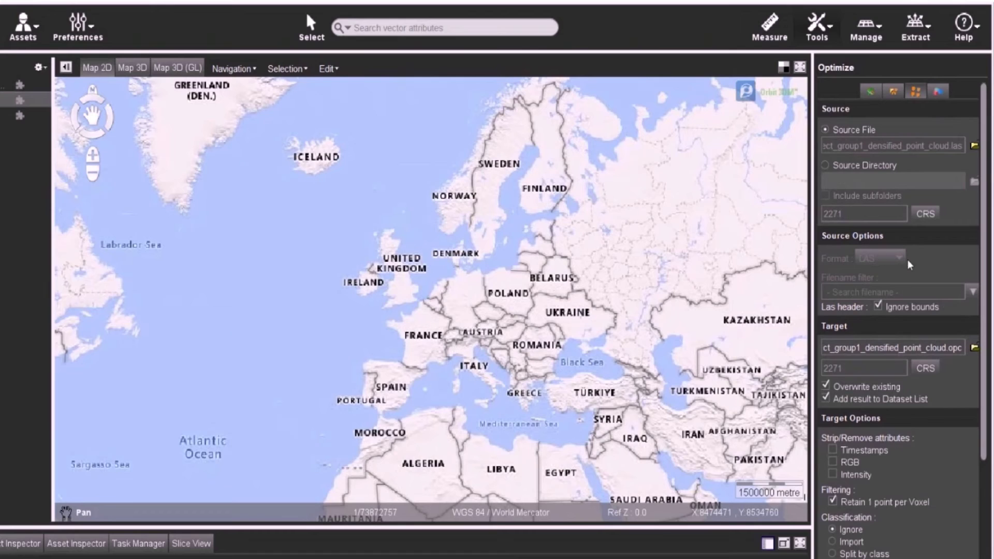
pyautogui.scroll(-1, 898, 376)
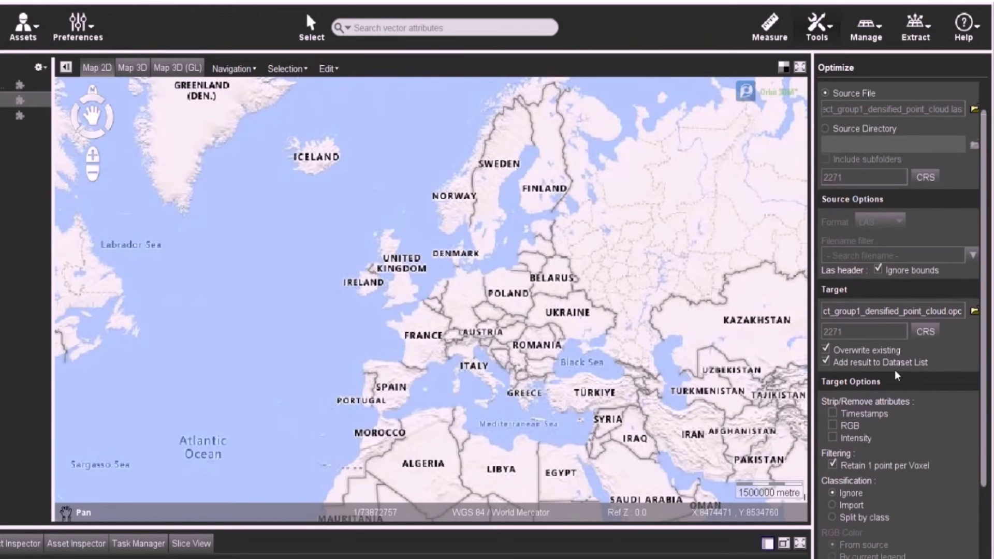
pyautogui.scroll(-1, 886, 363)
pyautogui.scroll(-1, 884, 371)
pyautogui.scroll(-1, 883, 376)
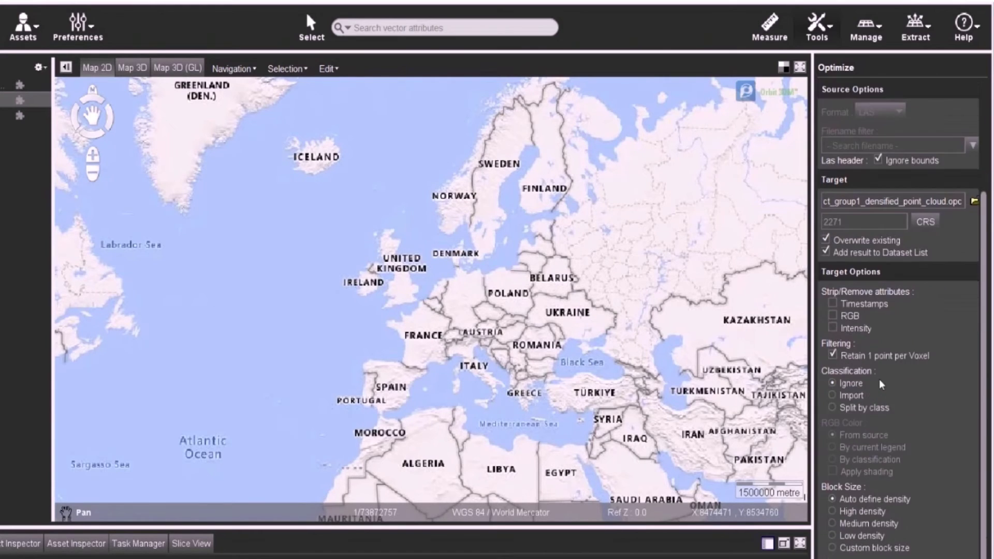
pyautogui.scroll(-1, 883, 375)
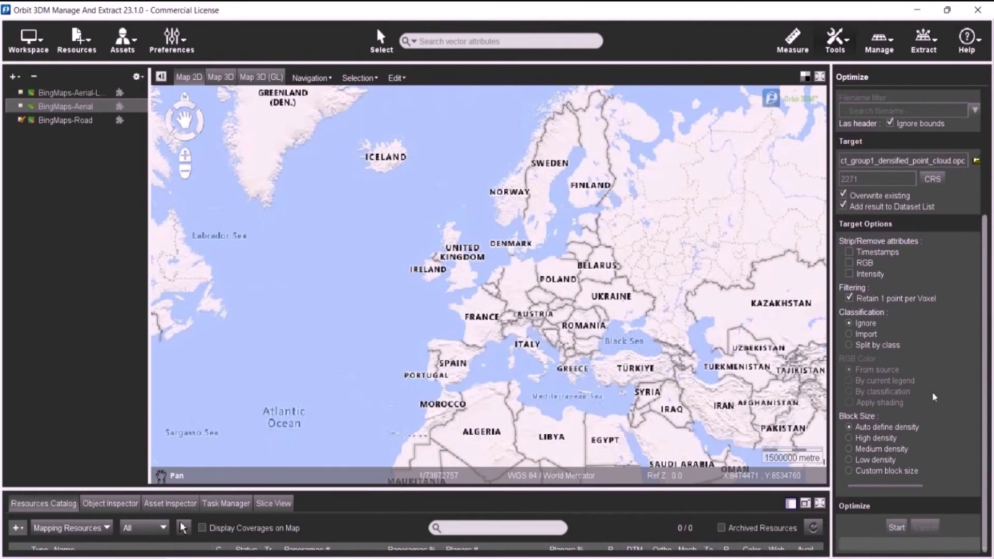
pyautogui.scroll(2, 935, 369)
pyautogui.scroll(2, 937, 367)
pyautogui.scroll(1, 939, 339)
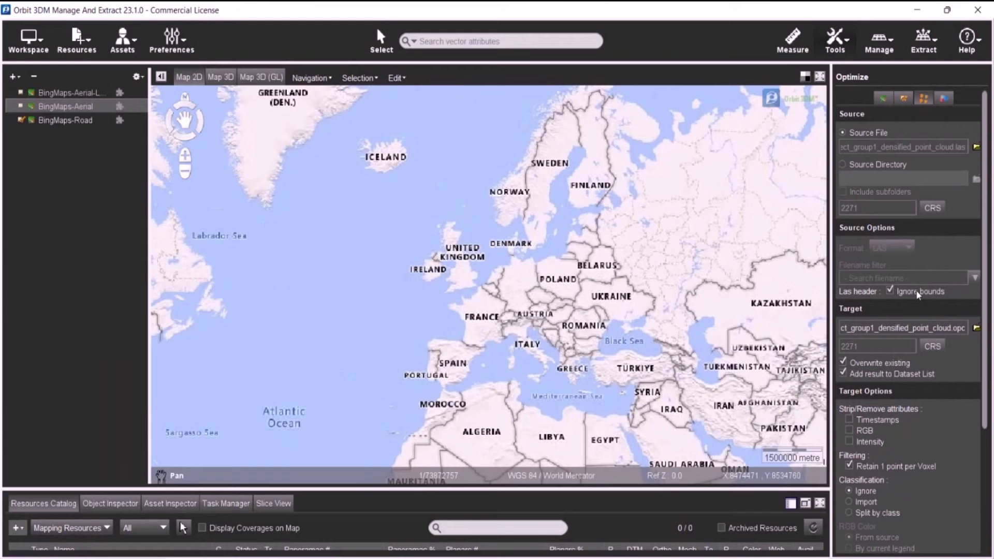
pyautogui.scroll(-5, 937, 350)
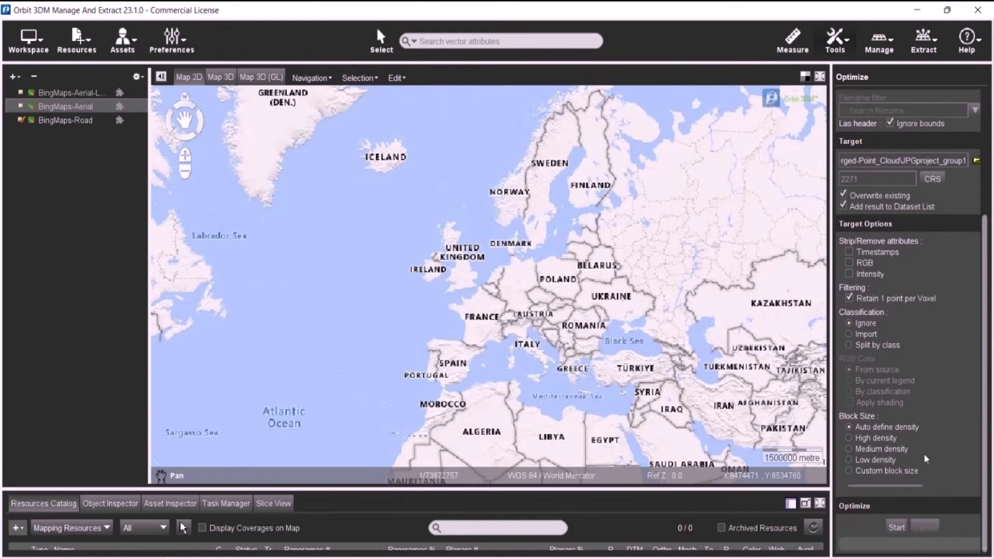
pyautogui.click(897, 527)
pyautogui.scroll(1, 932, 435)
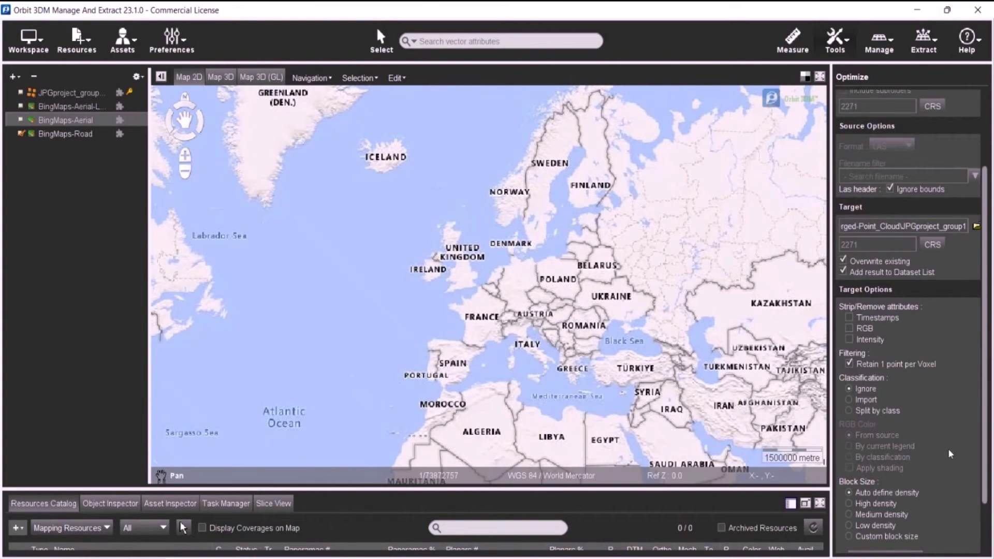
pyautogui.scroll(1, 928, 349)
pyautogui.scroll(1, 925, 286)
pyautogui.scroll(-3, 932, 303)
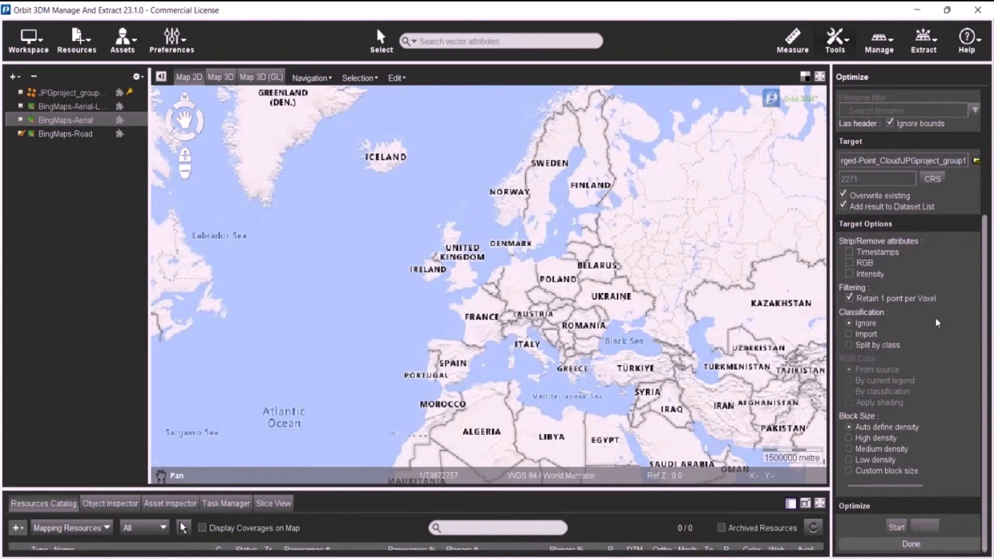
pyautogui.scroll(3, 928, 319)
pyautogui.scroll(2, 893, 309)
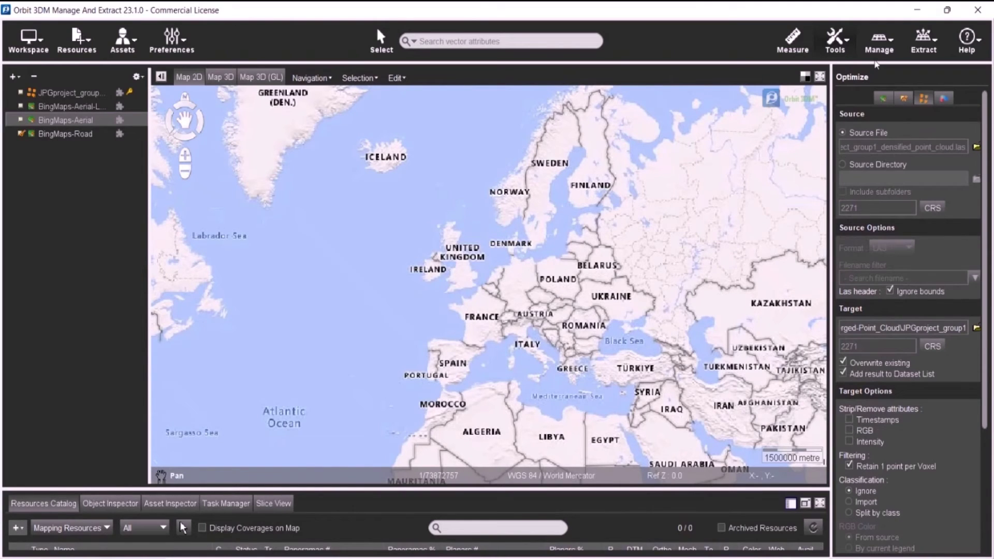
pyautogui.click(892, 45)
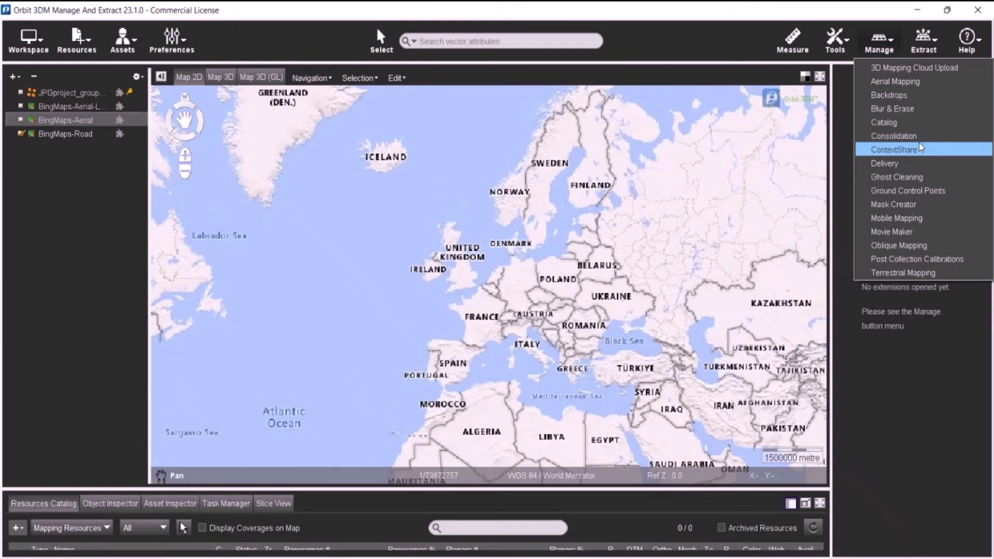
# Step: Connect to ContextShare and select the WSP-HFR project as the upload target
pyautogui.click(921, 148)
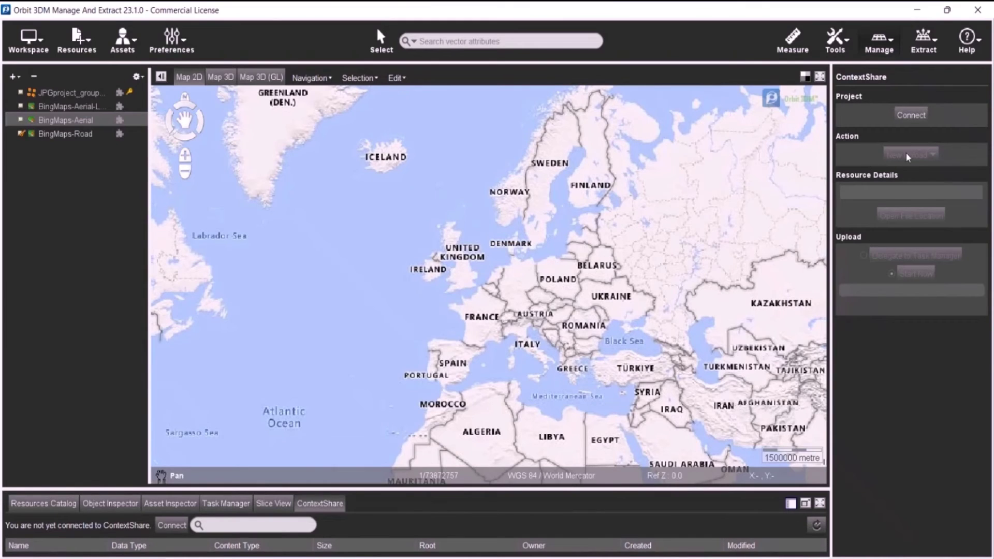
pyautogui.click(916, 116)
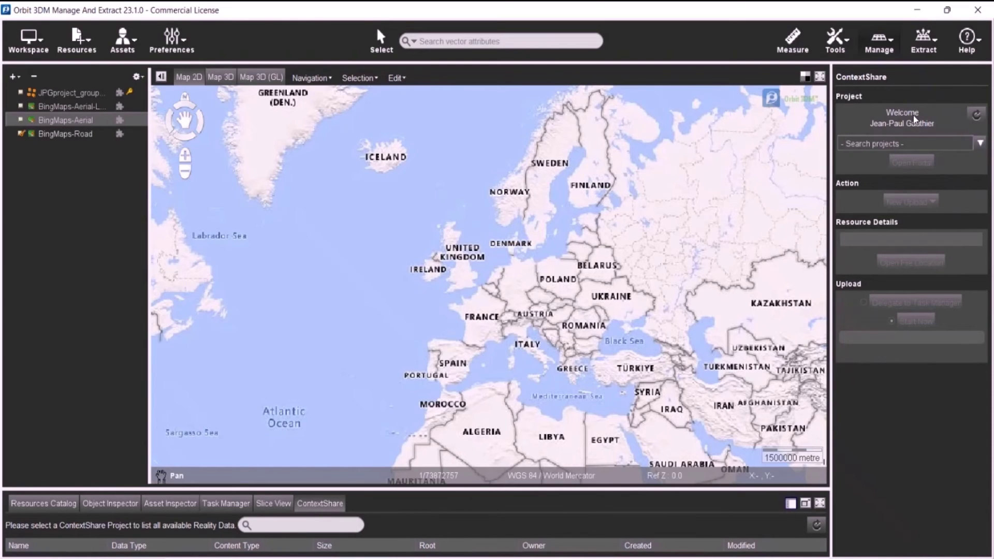
pyautogui.click(982, 144)
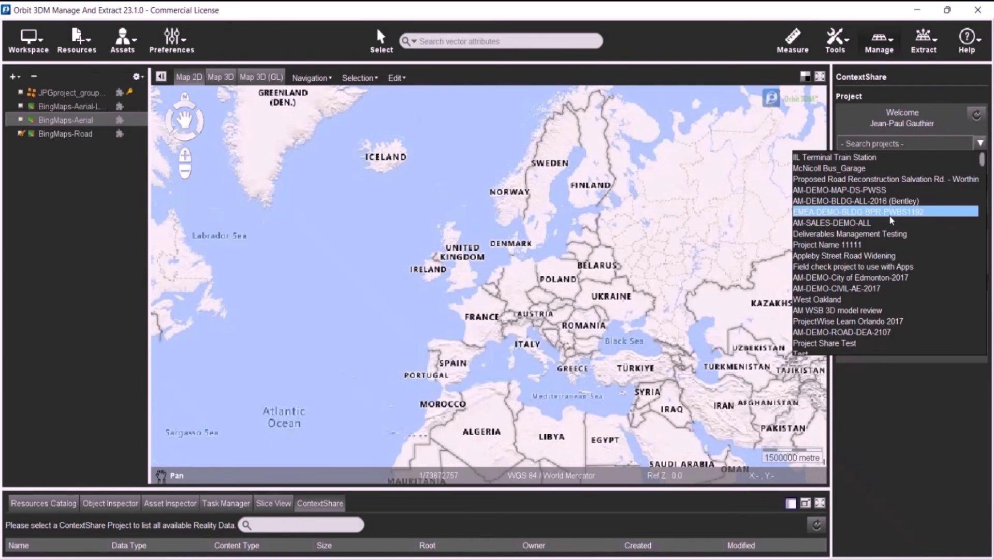
pyautogui.scroll(-1, 890, 222)
pyautogui.click(894, 178)
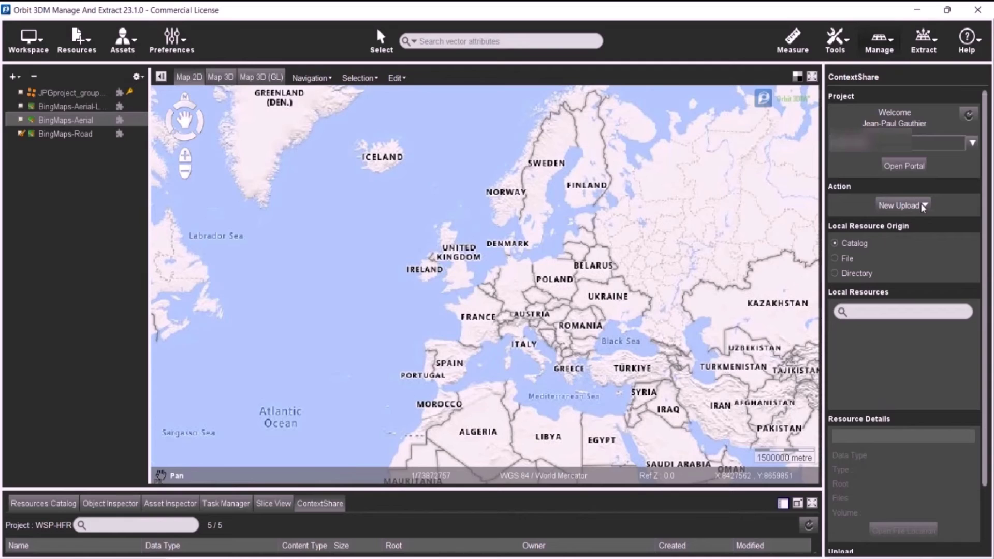
# Step: Keep the action on New Upload from a local File and list the data types
pyautogui.click(923, 206)
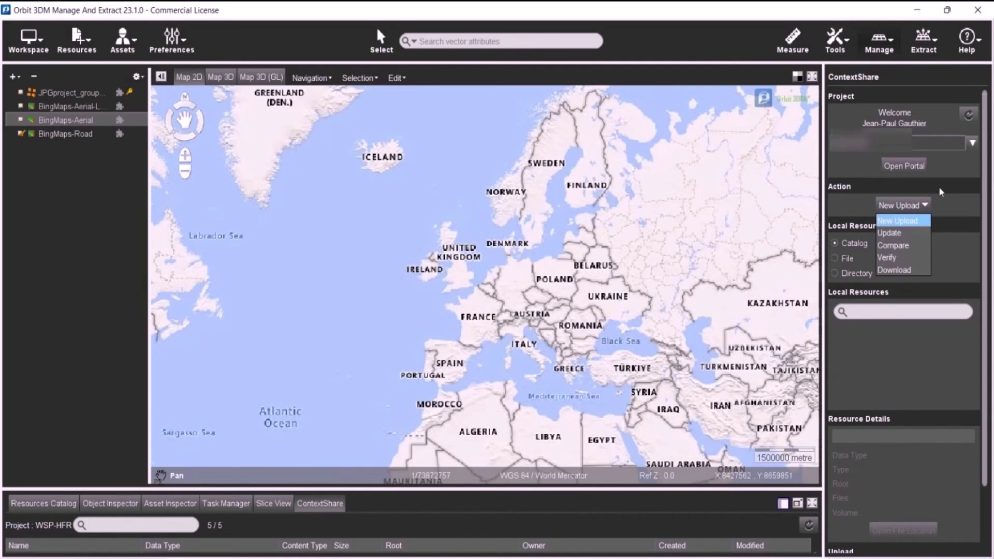
pyautogui.click(942, 192)
pyautogui.scroll(-1, 862, 240)
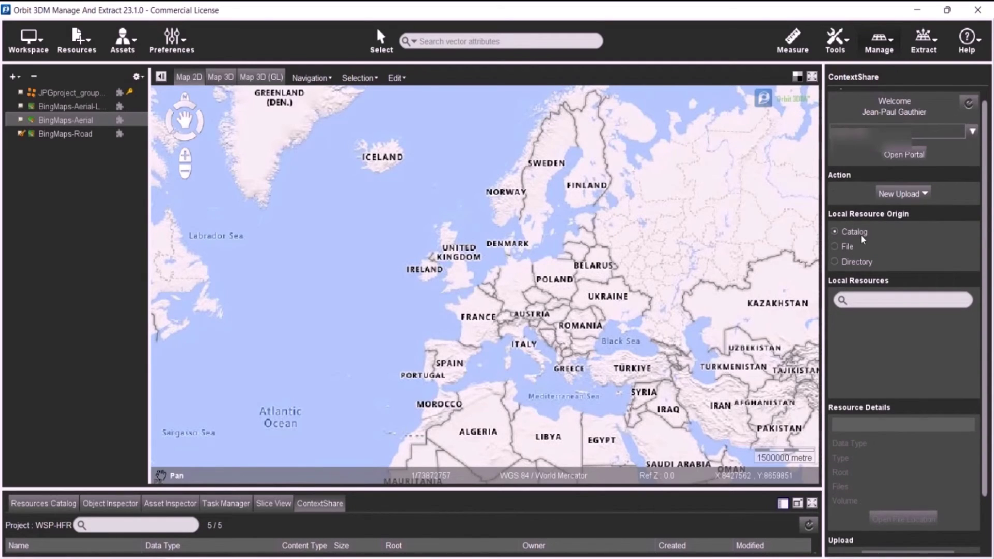
pyautogui.click(839, 246)
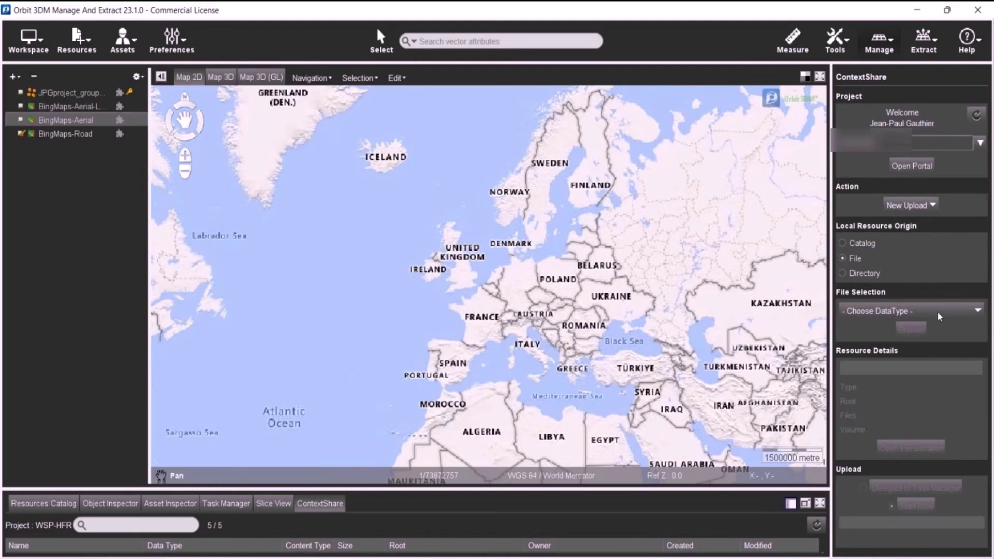
pyautogui.click(913, 309)
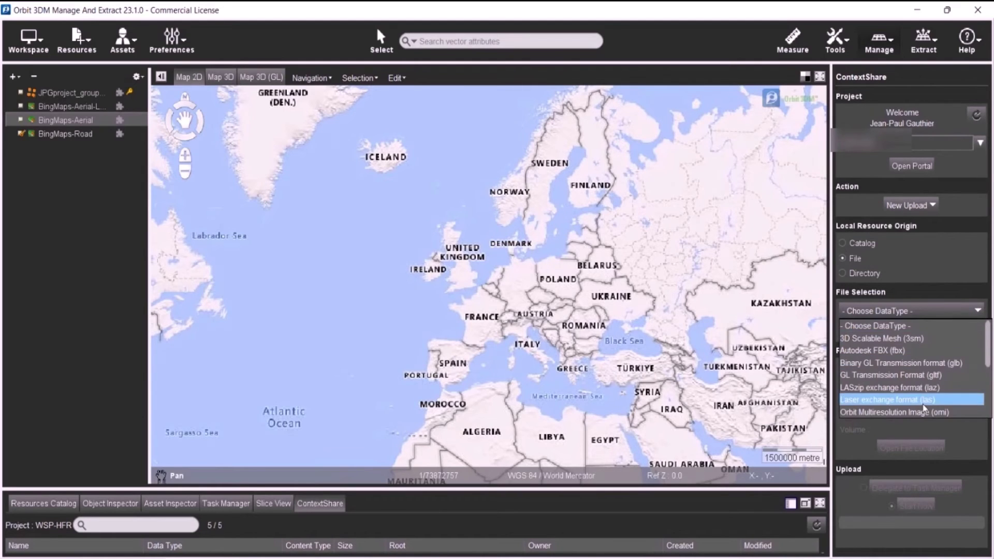
pyautogui.scroll(-2, 925, 408)
pyautogui.scroll(-3, 925, 407)
pyautogui.scroll(-3, 916, 408)
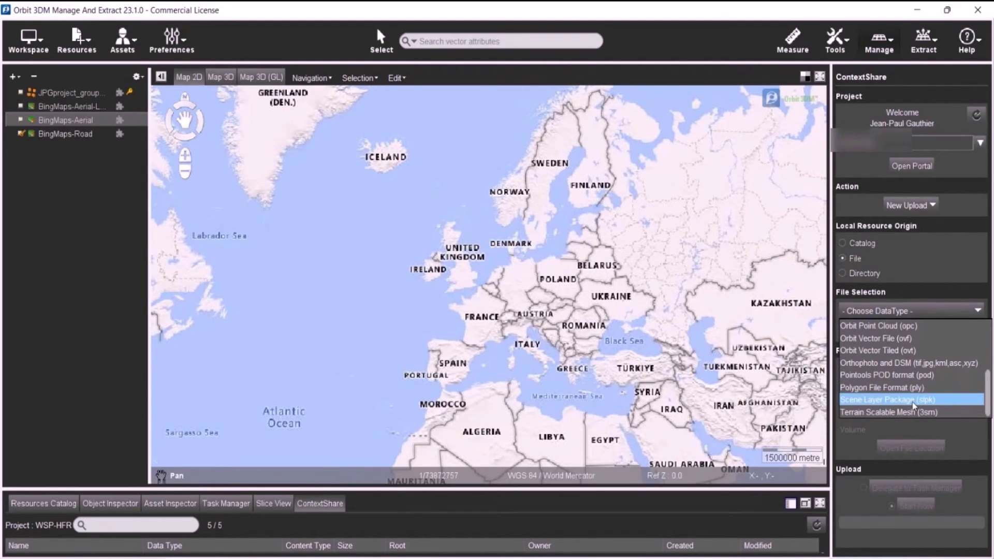
pyautogui.scroll(2, 913, 404)
pyautogui.scroll(2, 913, 388)
pyautogui.scroll(-1, 911, 365)
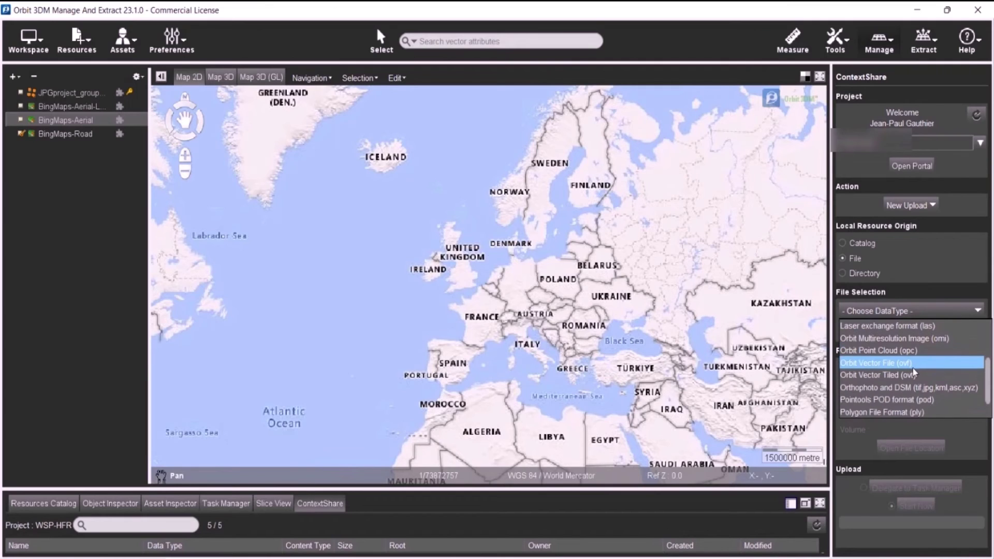
pyautogui.scroll(3, 921, 356)
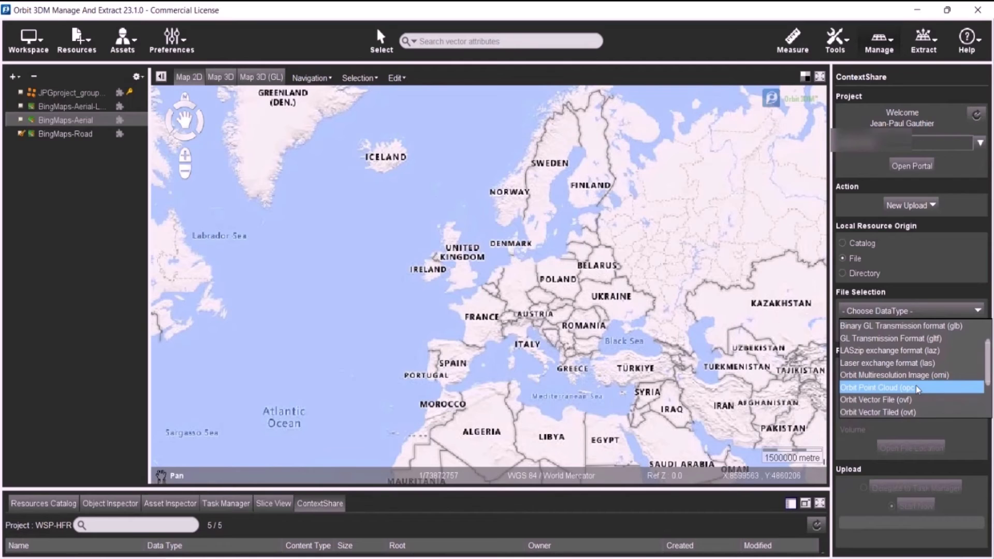
# Step: Upload JPGproject_group1_densified_point_cloud.opc to ContextShare as an Orbit Point Cloud (opc)
pyautogui.click(917, 387)
pyautogui.click(909, 332)
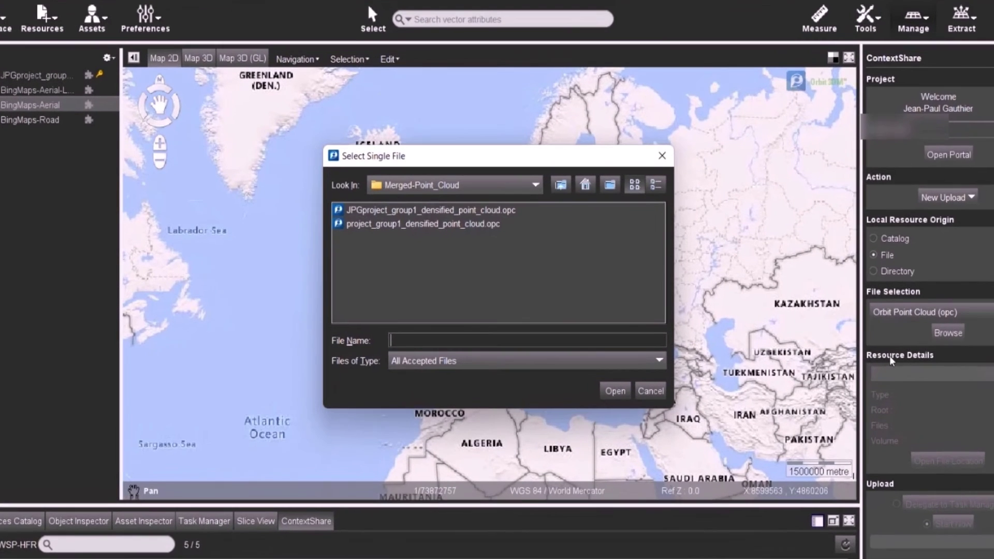
pyautogui.click(422, 209)
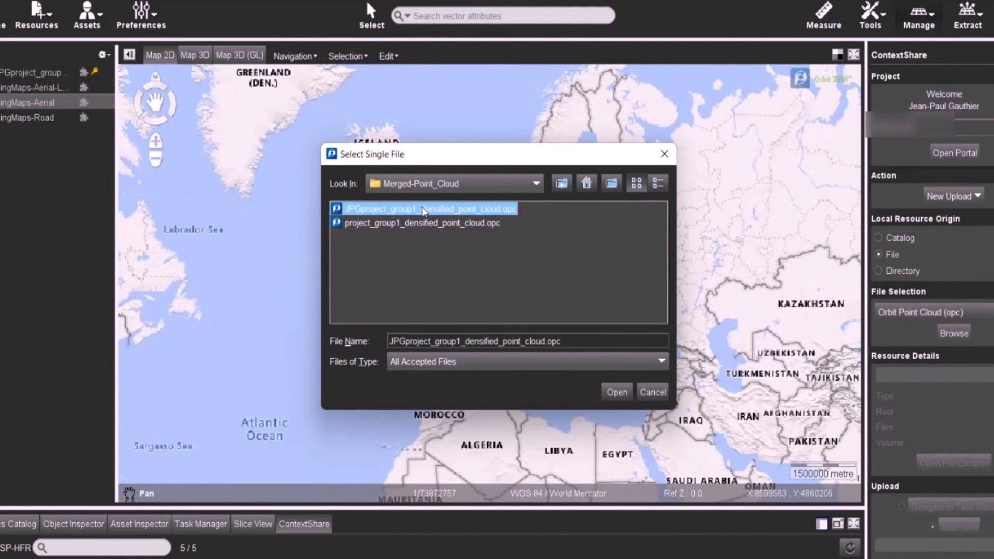
pyautogui.click(617, 393)
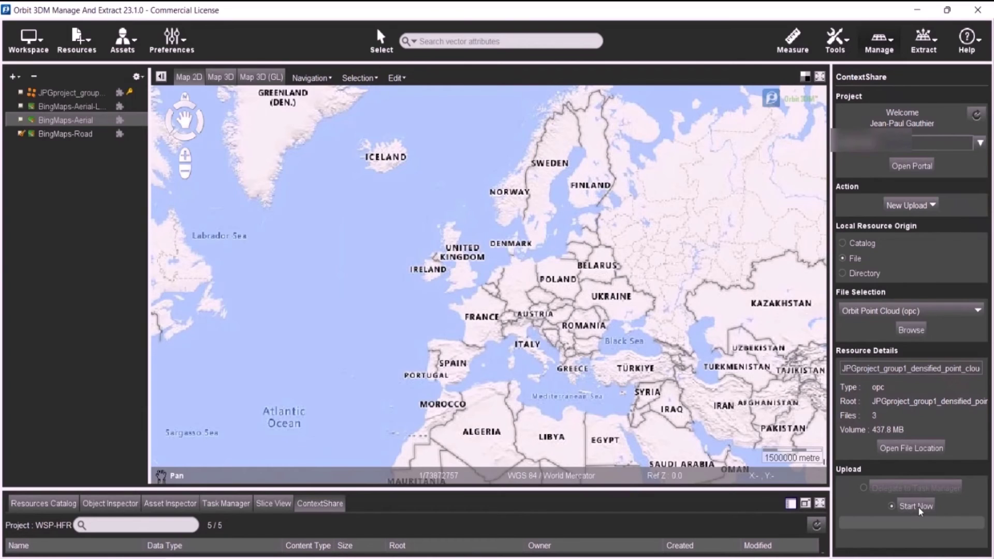
pyautogui.click(918, 507)
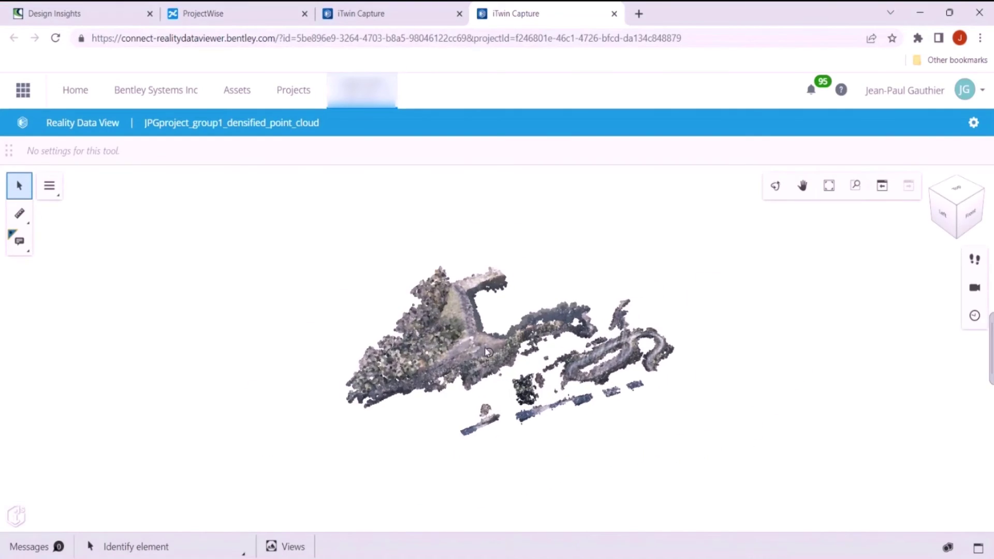
pyautogui.scroll(3, 486, 352)
pyautogui.scroll(3, 474, 368)
pyautogui.scroll(3, 457, 389)
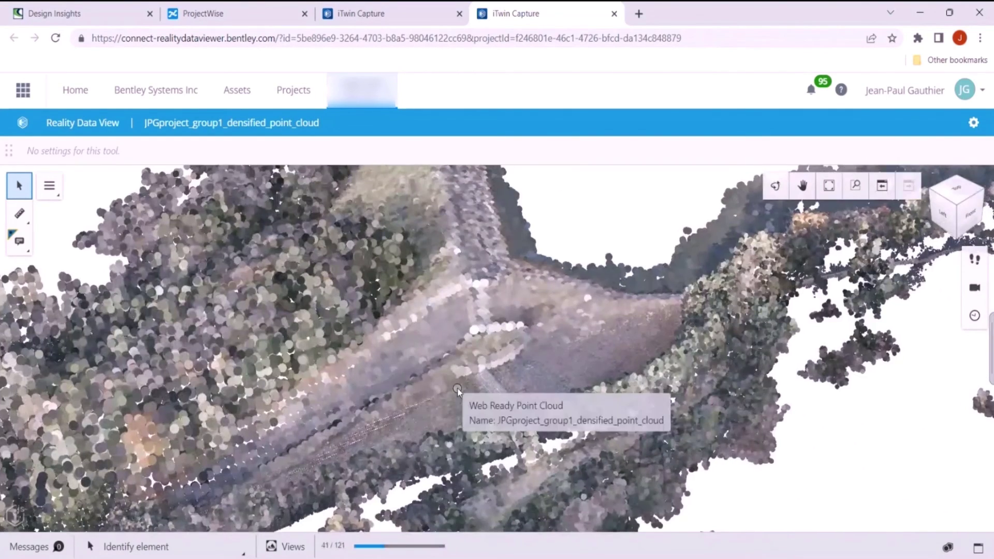
pyautogui.scroll(-5, 443, 390)
pyautogui.scroll(-3, 428, 391)
pyautogui.scroll(2, 412, 392)
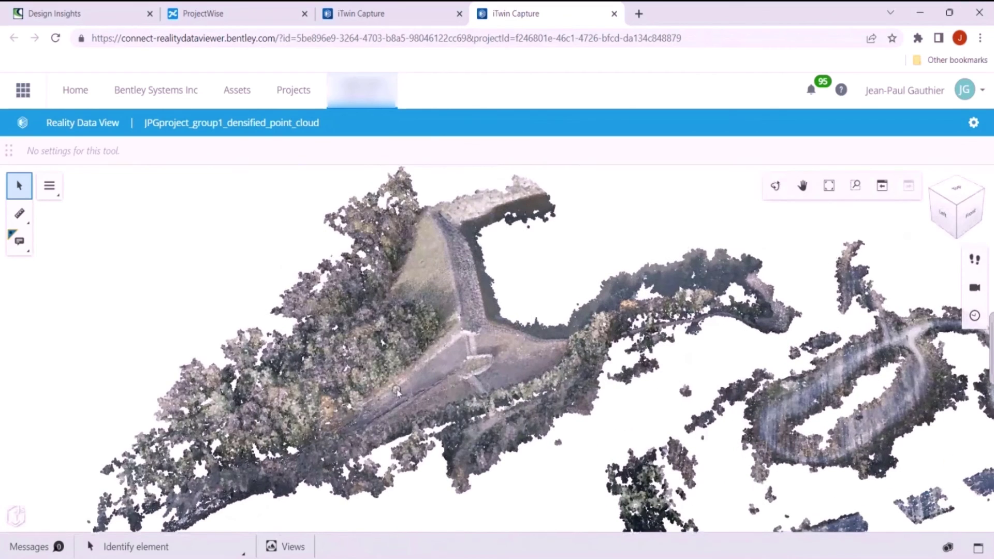
pyautogui.scroll(-3, 416, 354)
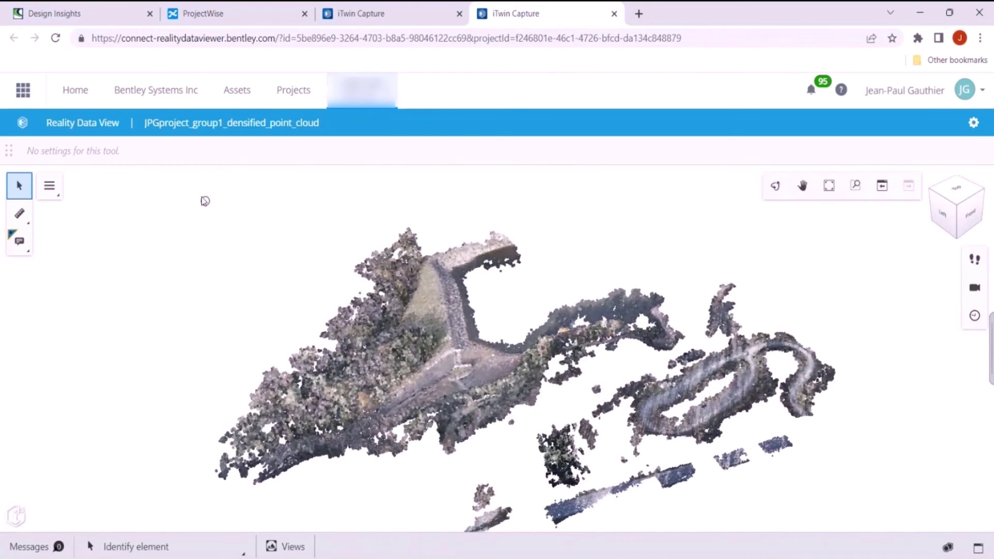
# Step: Switch the Reality Data viewer to the Rotate view tool to orbit the dam point cloud
pyautogui.click(775, 186)
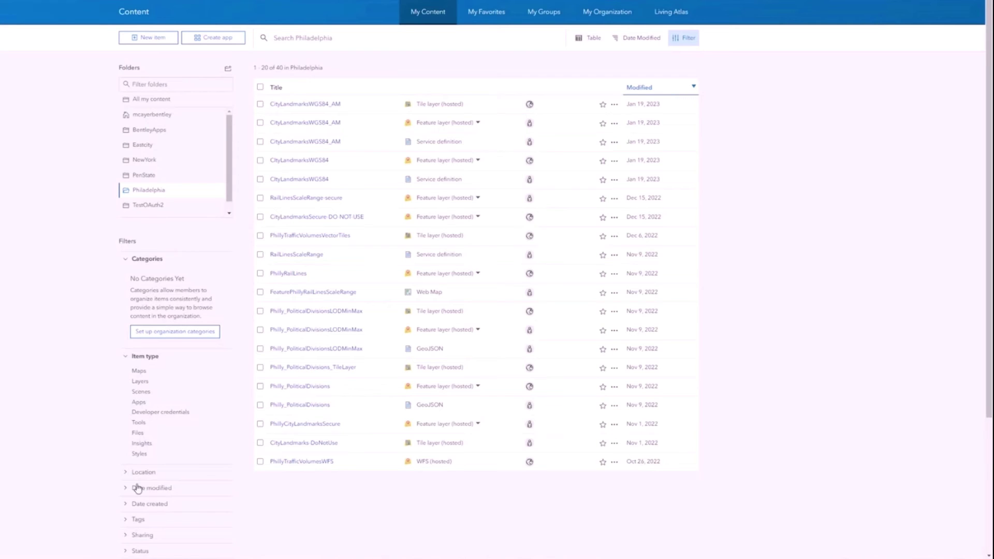
# Step: Filter My Content to tile layers and copy the PhillyBuildingsStructures service URL
pyautogui.click(136, 382)
pyautogui.click(150, 403)
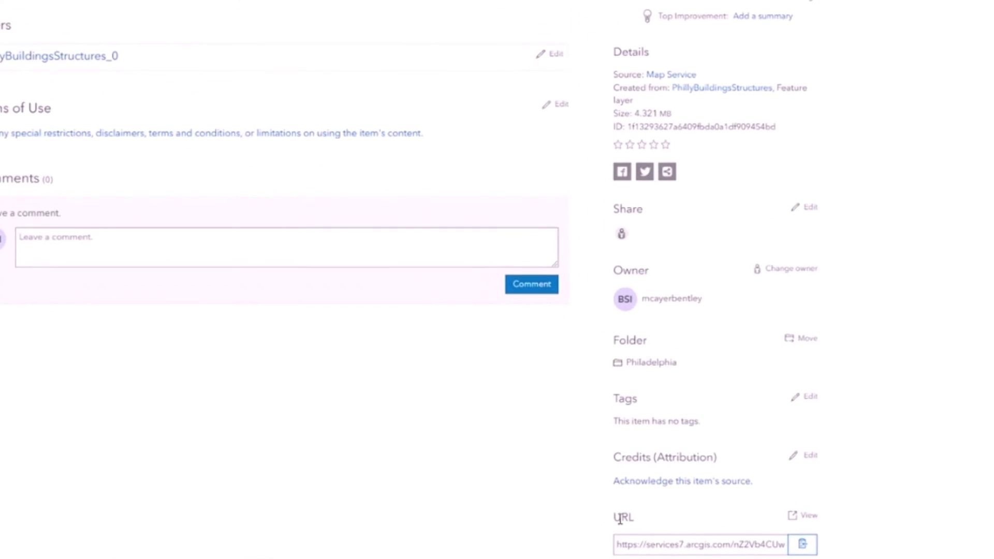
pyautogui.click(804, 545)
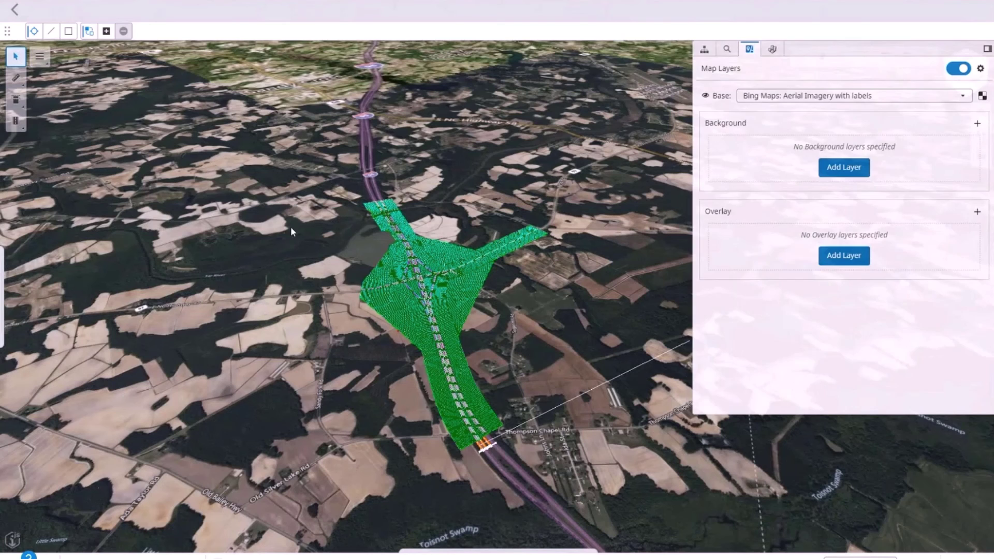
pyautogui.click(847, 258)
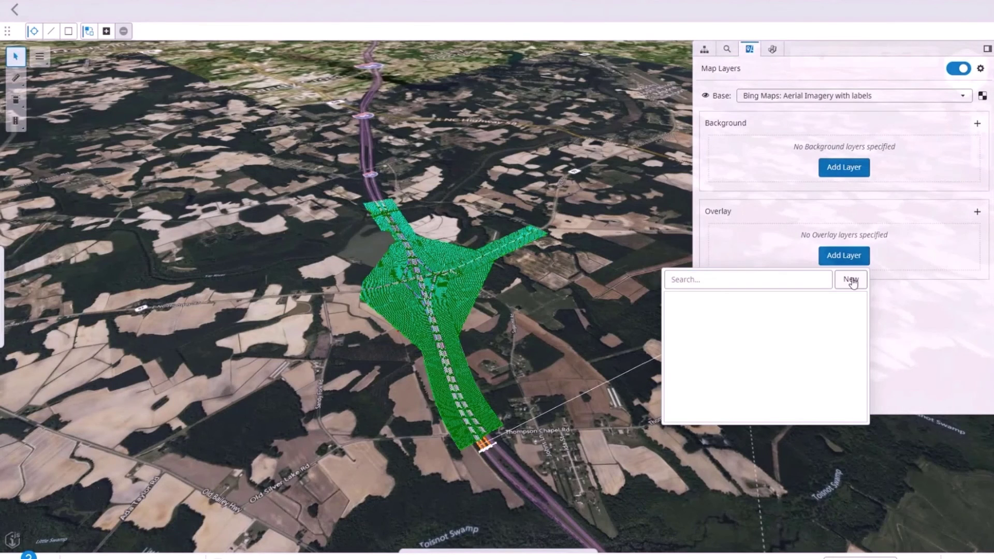
pyautogui.click(852, 278)
pyautogui.click(476, 300)
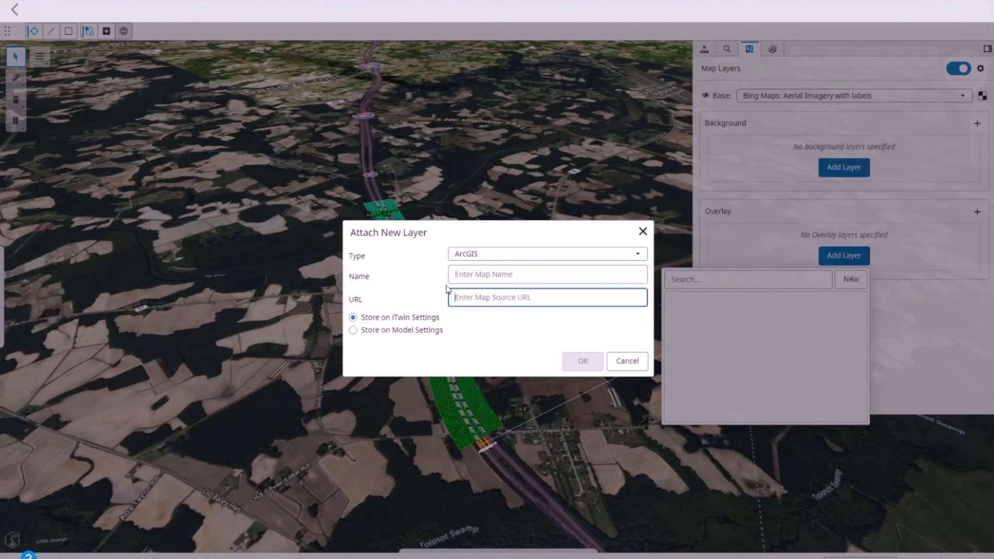
pyautogui.hotkey('ctrl', 'v')
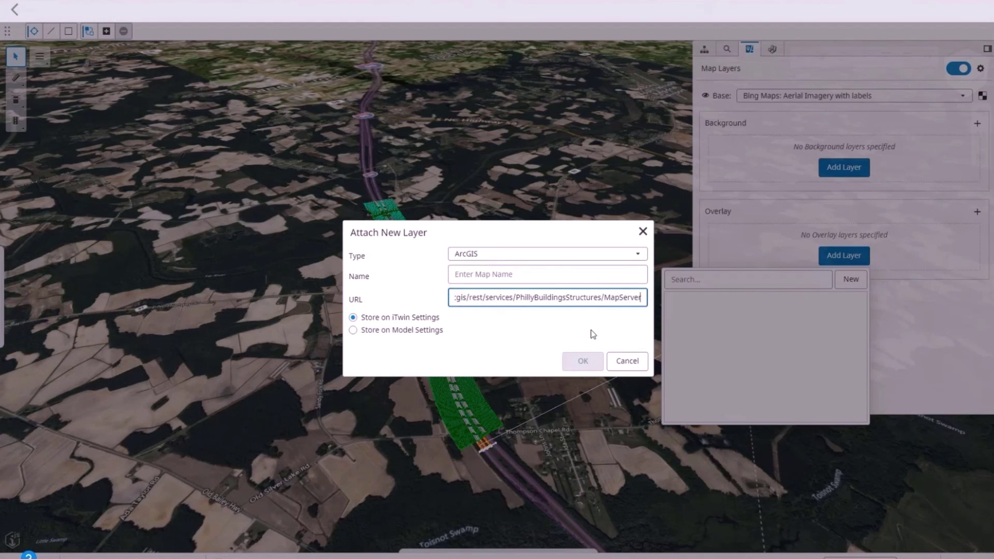
pyautogui.press('Tab')
pyautogui.click(491, 273)
pyautogui.write('A')
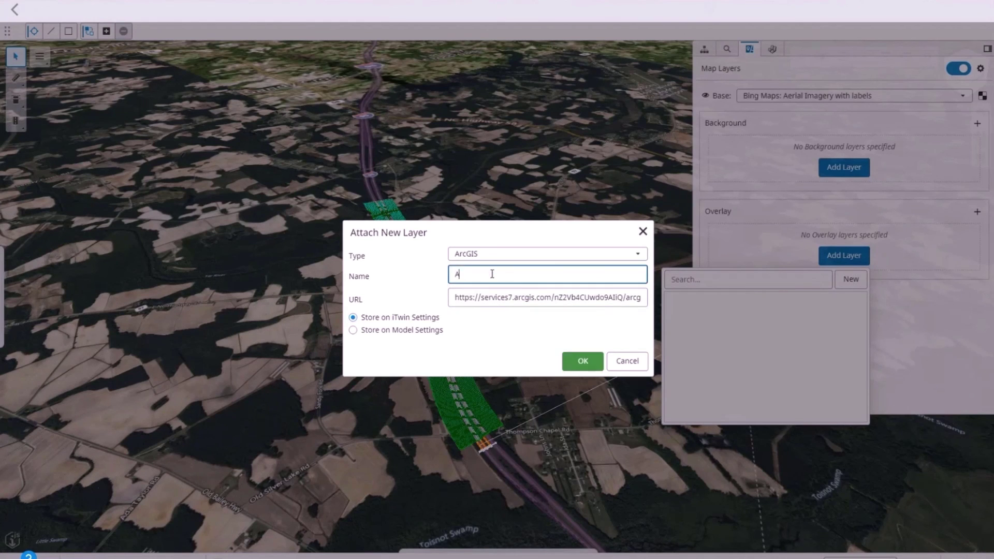
pyautogui.write('rcGIS Test')
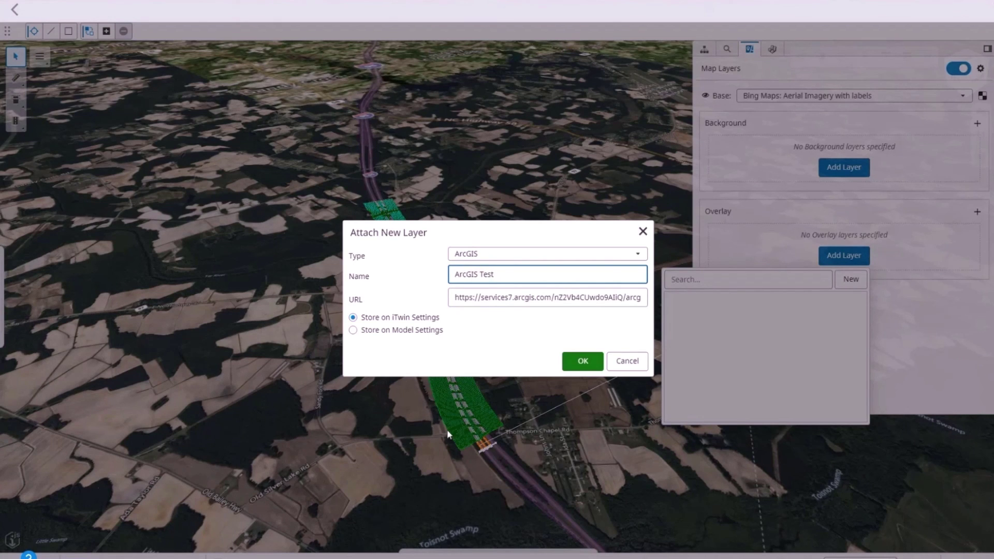
pyautogui.click(587, 362)
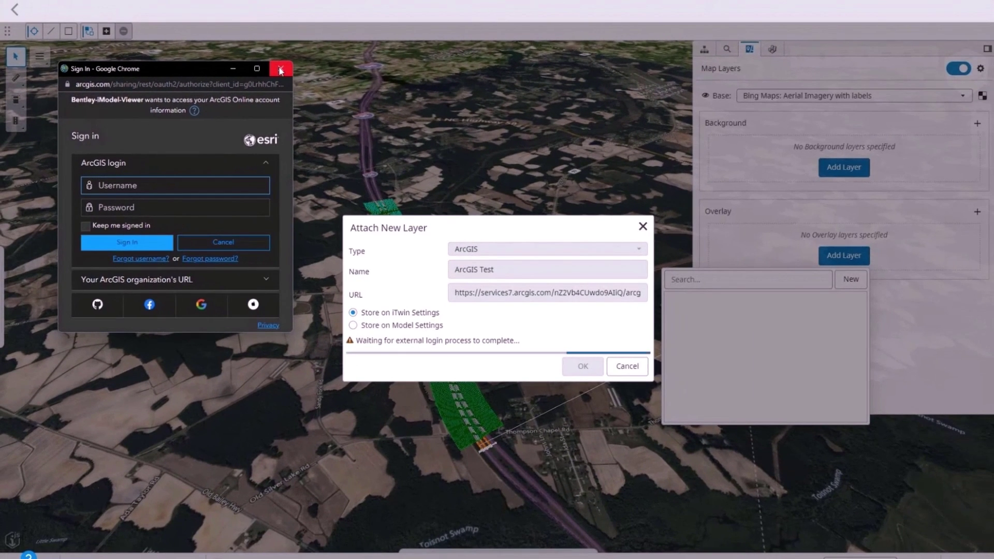
pyautogui.click(282, 71)
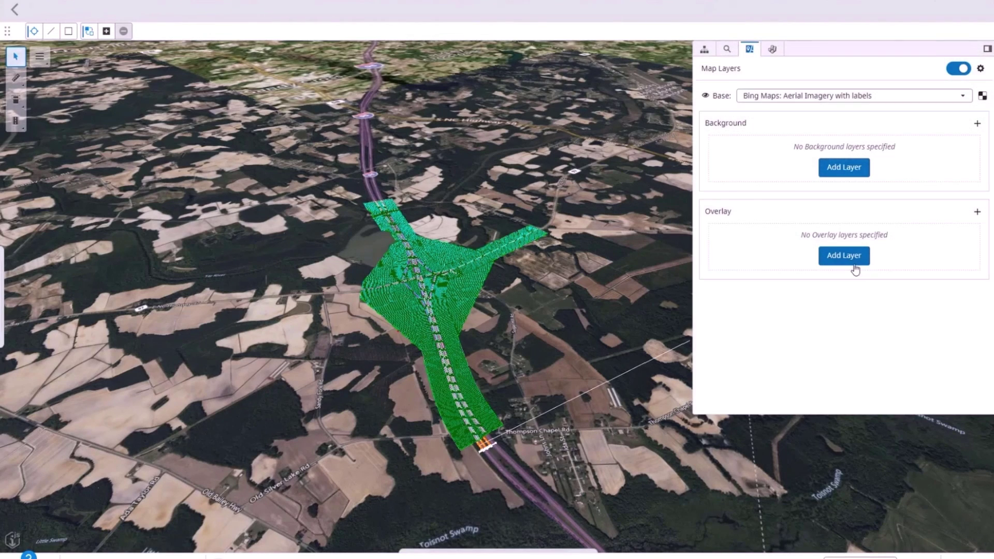
# Step: Attach the pasted PhillyTransportationImprovementProject MapServer URL as overlay layer 'Another test'
pyautogui.click(851, 257)
pyautogui.click(852, 282)
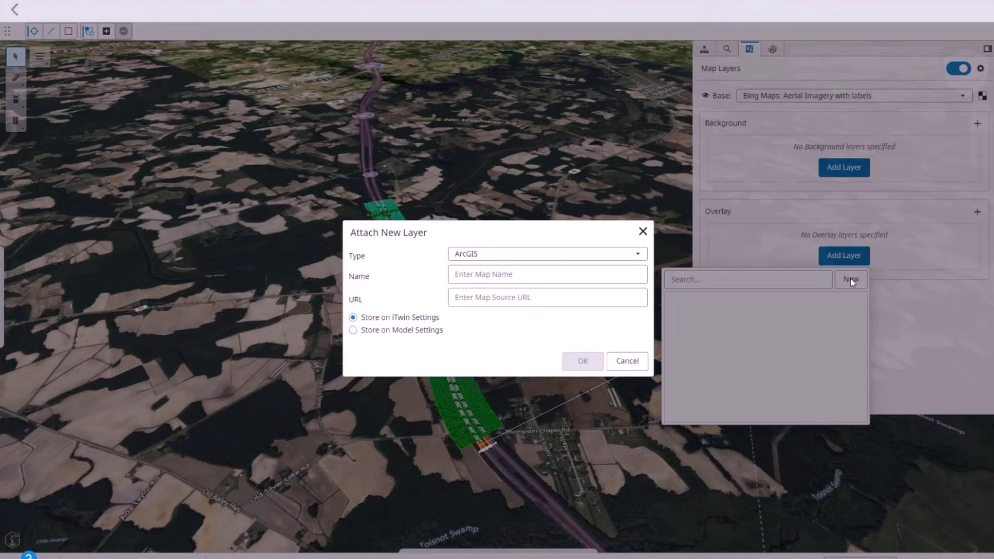
pyautogui.click(480, 297)
pyautogui.hotkey('ctrl', 'v')
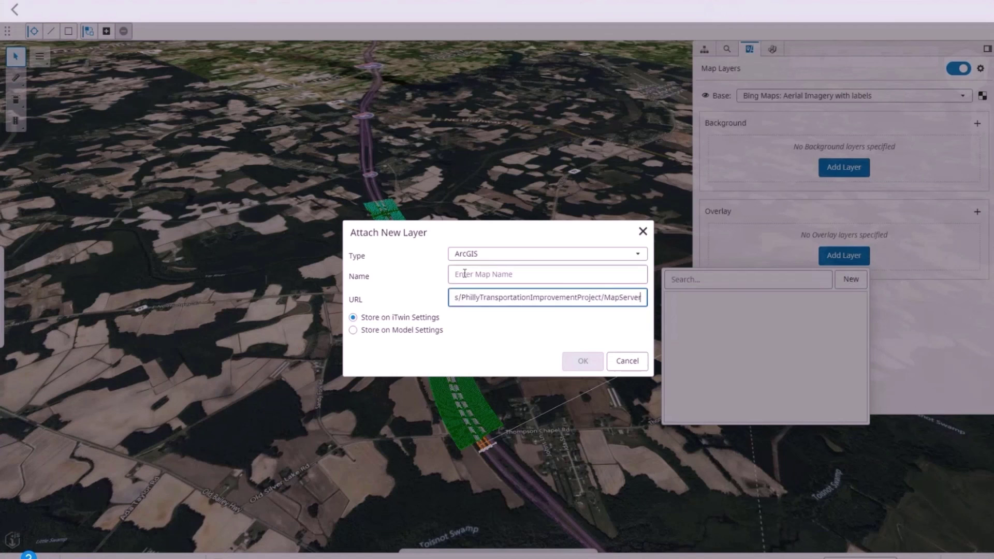
pyautogui.click(469, 274)
pyautogui.write('Another test')
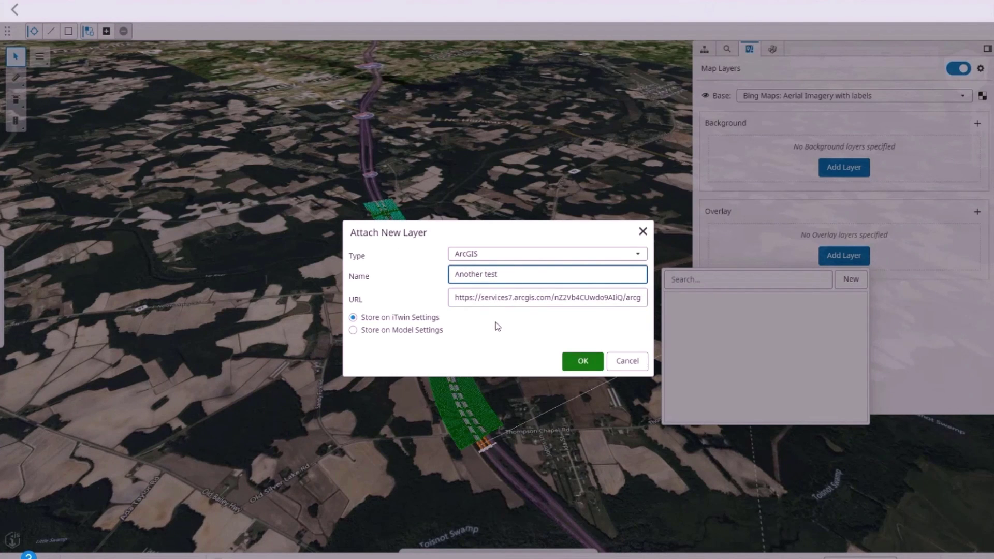
pyautogui.click(583, 359)
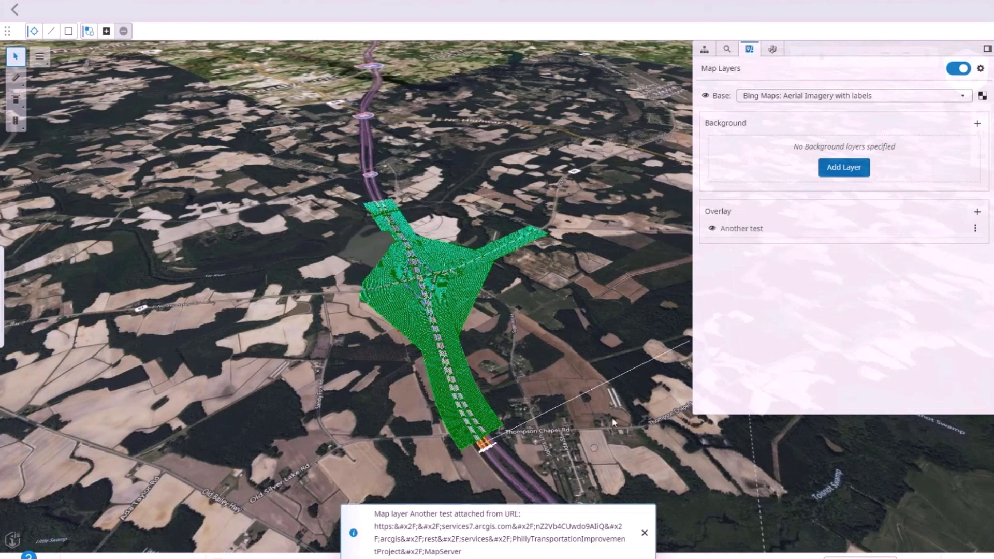
# Step: Open the options menu for the 'Another test' overlay layer
pyautogui.click(976, 228)
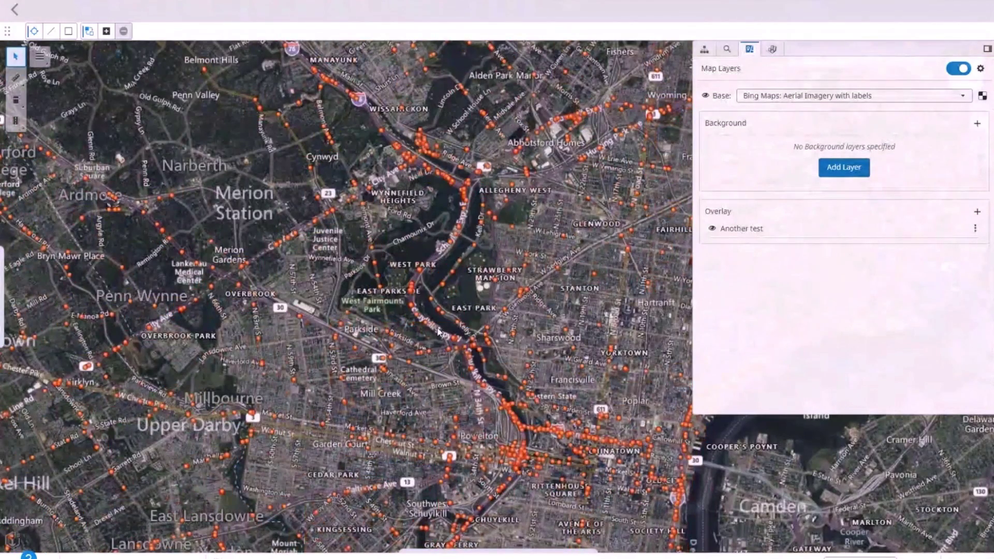
pyautogui.scroll(-2, 437, 328)
pyautogui.scroll(-1, 437, 327)
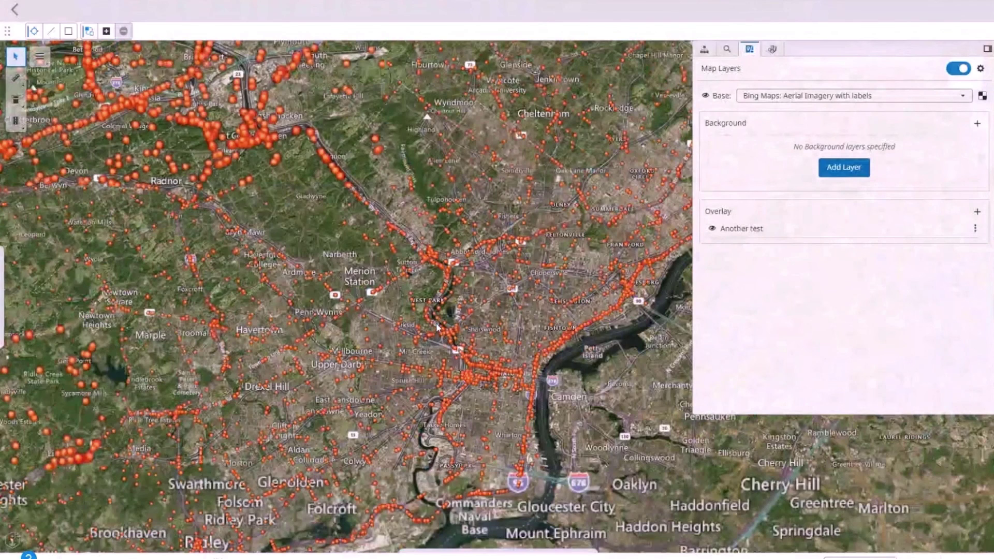